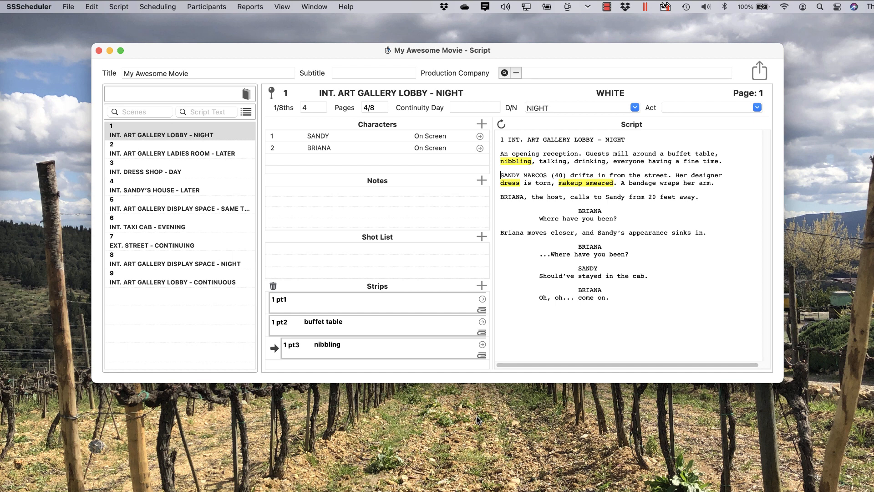
Open the Main Stripboard from the project's stripboards and open its first strip, 1 pt1
{"action": "left_click", "coordinate": [159, 7]}
{"action": "left_click", "coordinate": [158, 23]}
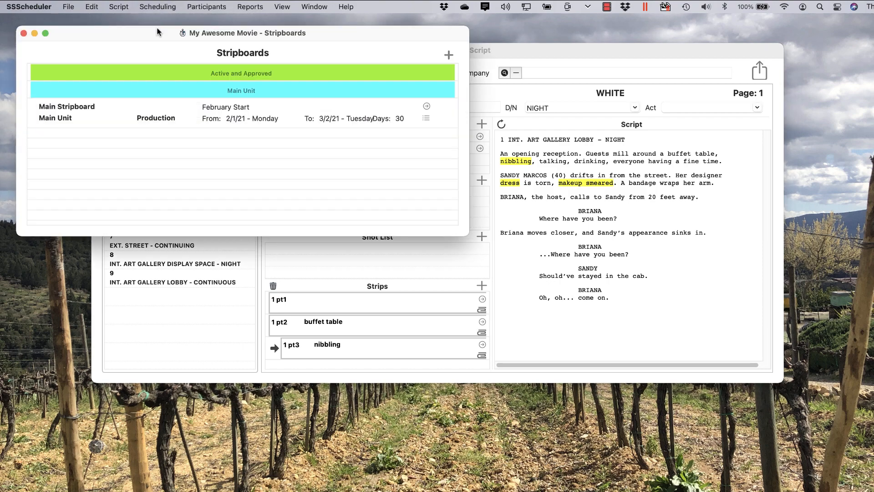
{"action": "double_click", "coordinate": [172, 122]}
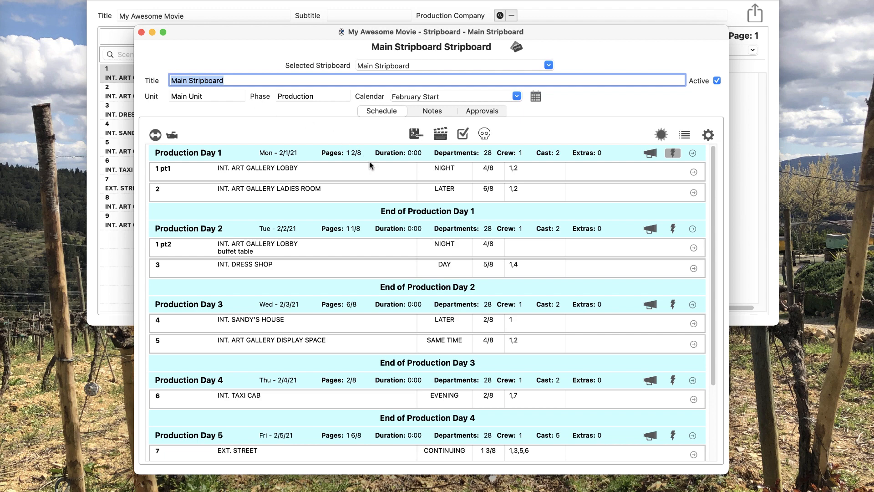
{"action": "double_click", "coordinate": [375, 172]}
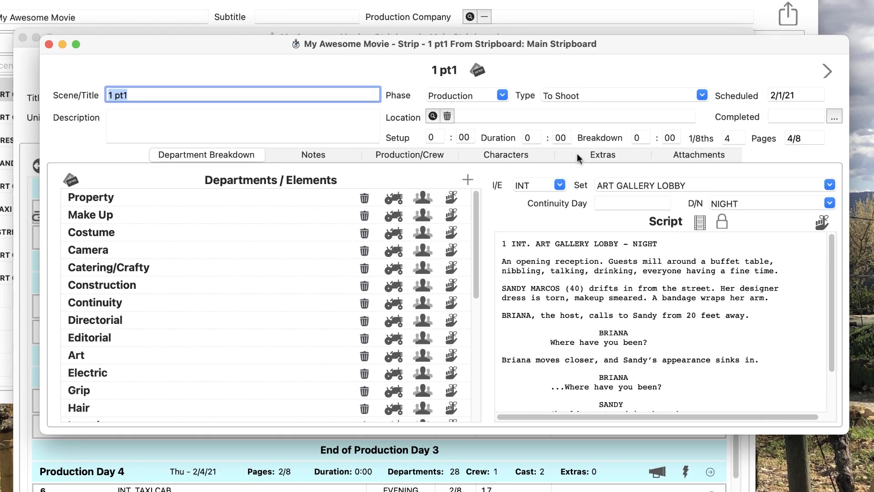
Browse forward through the strips to scene 3 and back to 1 pt1, and view the available phase options
{"action": "left_click", "coordinate": [825, 71]}
{"action": "left_click", "coordinate": [825, 71]}
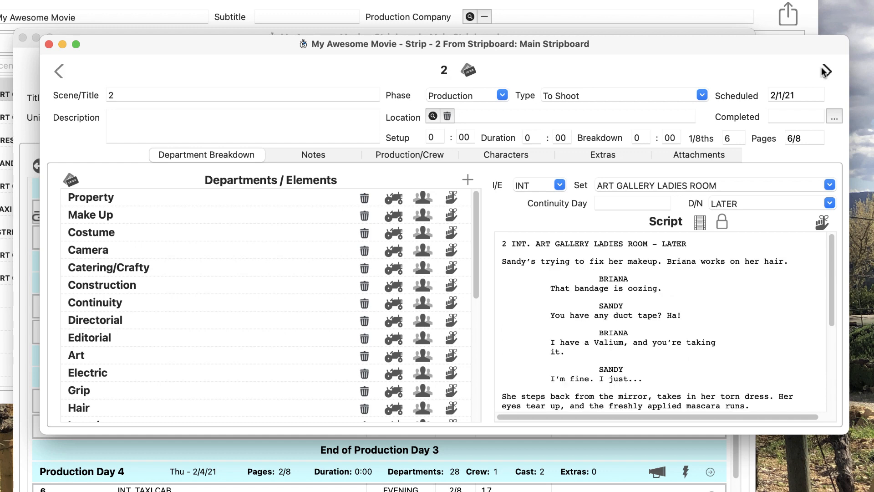
{"action": "left_click", "coordinate": [825, 71]}
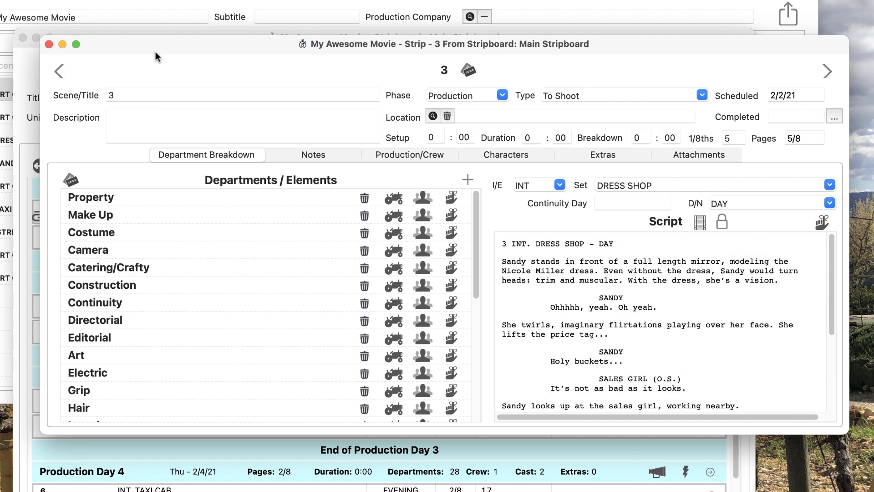
{"action": "left_click", "coordinate": [59, 71]}
{"action": "left_click", "coordinate": [59, 72]}
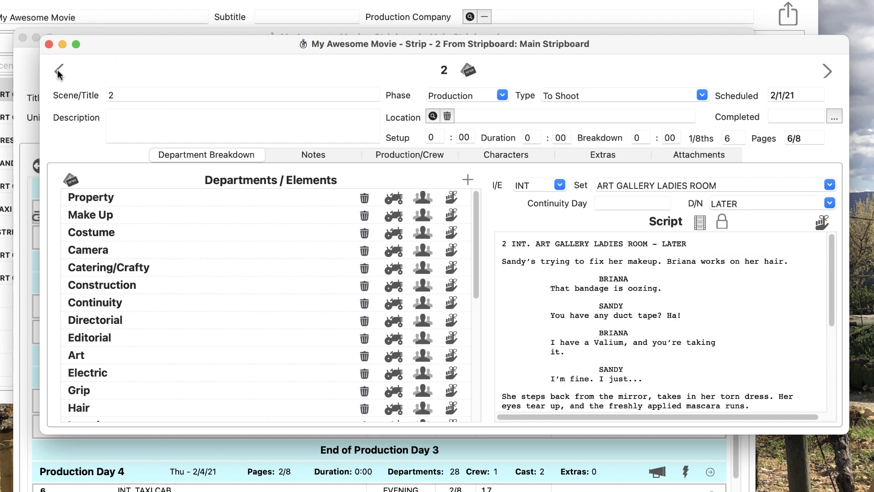
{"action": "left_click", "coordinate": [59, 71]}
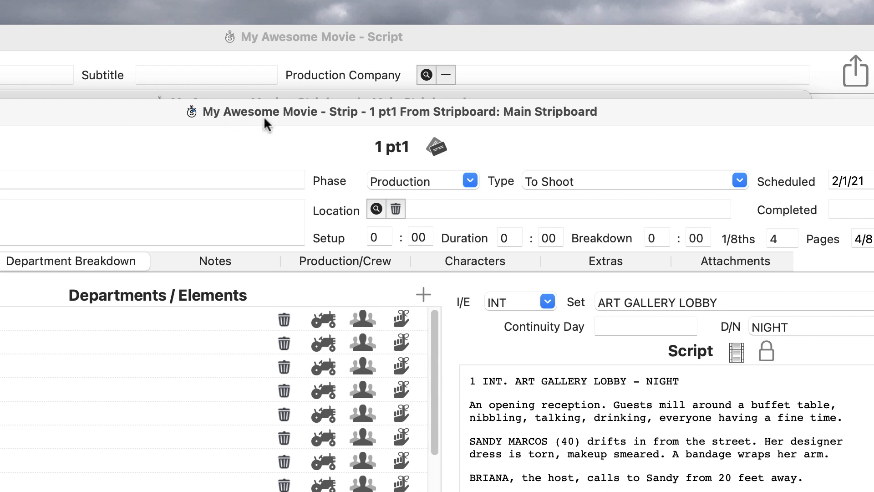
{"action": "left_click", "coordinate": [470, 180]}
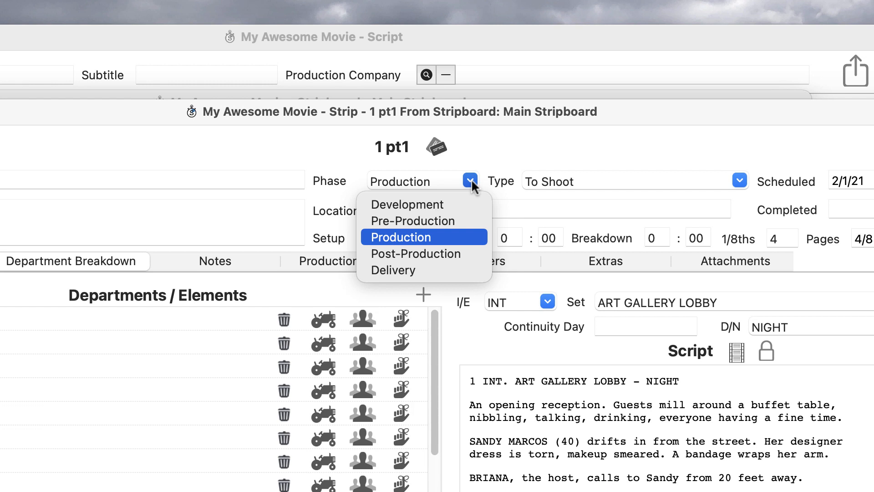
{"action": "left_click", "coordinate": [471, 179]}
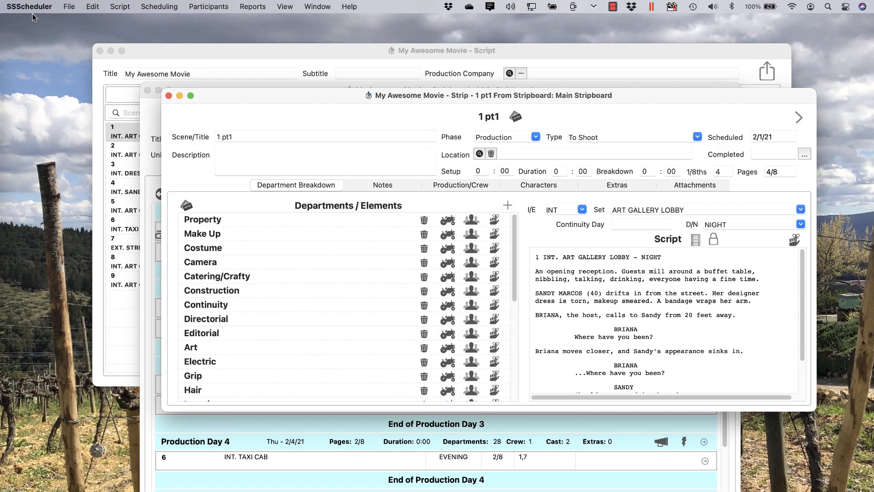
Open the project's strip types list and display the departments assigned to the To Shoot type
{"action": "left_click", "coordinate": [33, 7]}
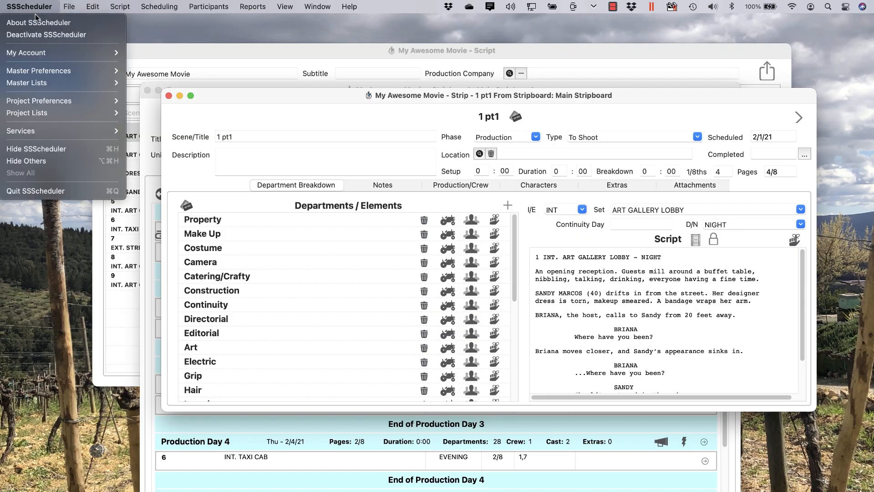
{"action": "mouse_move", "coordinate": [63, 116]}
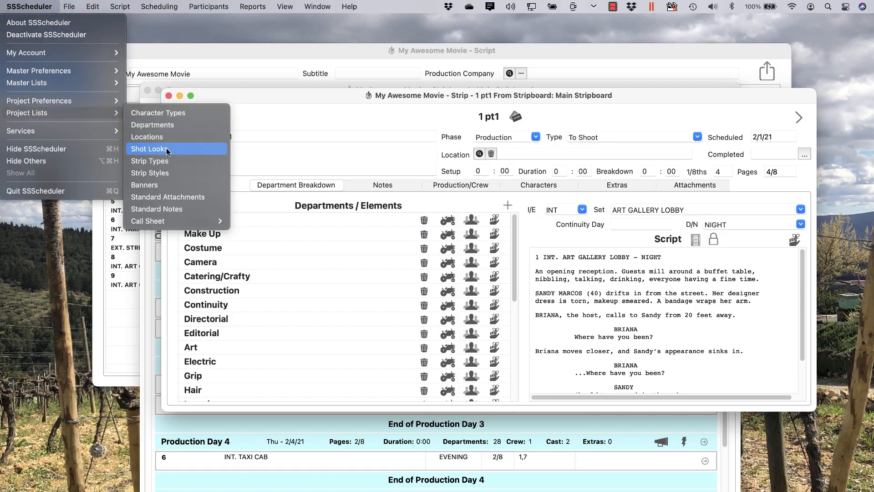
{"action": "left_click", "coordinate": [150, 161]}
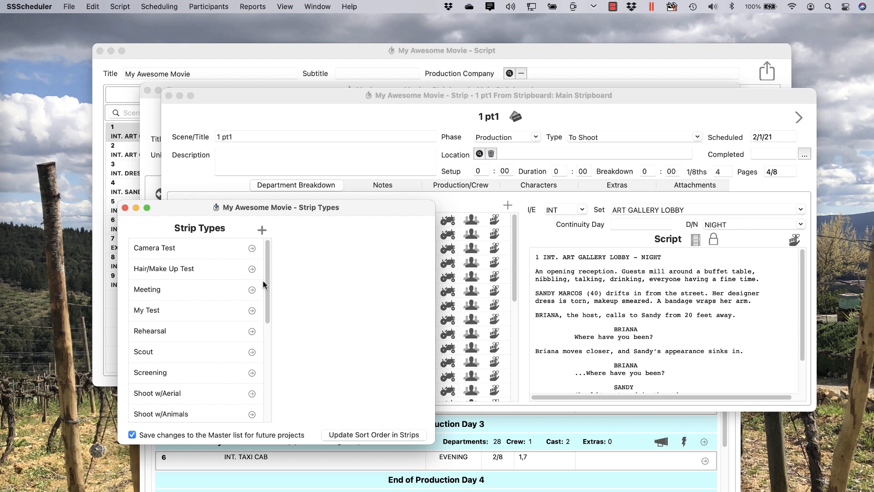
{"action": "left_click_drag", "start_coordinate": [266, 285], "coordinate": [265, 391]}
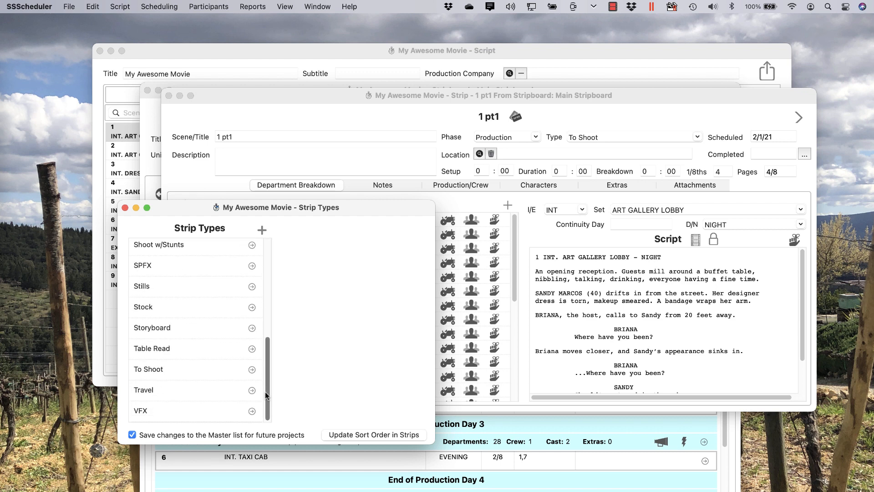
{"action": "left_click", "coordinate": [192, 369]}
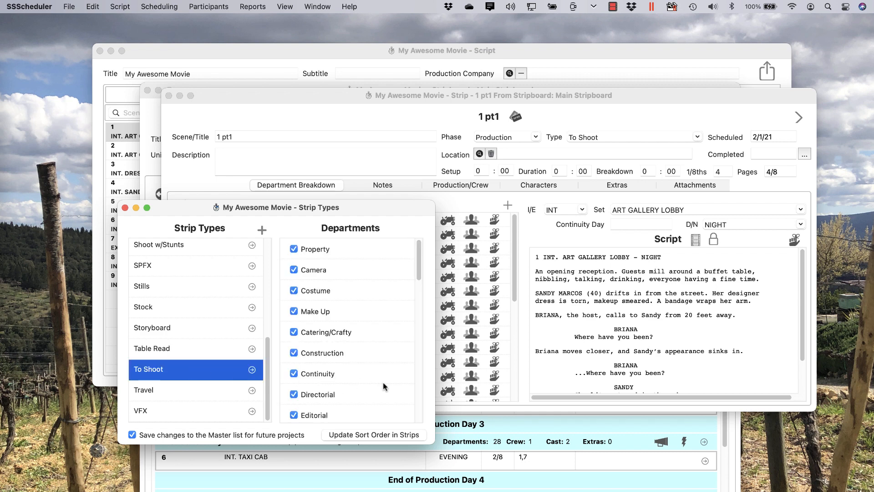
Remove Special Effects from the To Shoot type's departments while keeping it in existing strips, and add Aerial
{"action": "scroll", "coordinate": [383, 386], "scroll_direction": "down", "scroll_amount": 5}
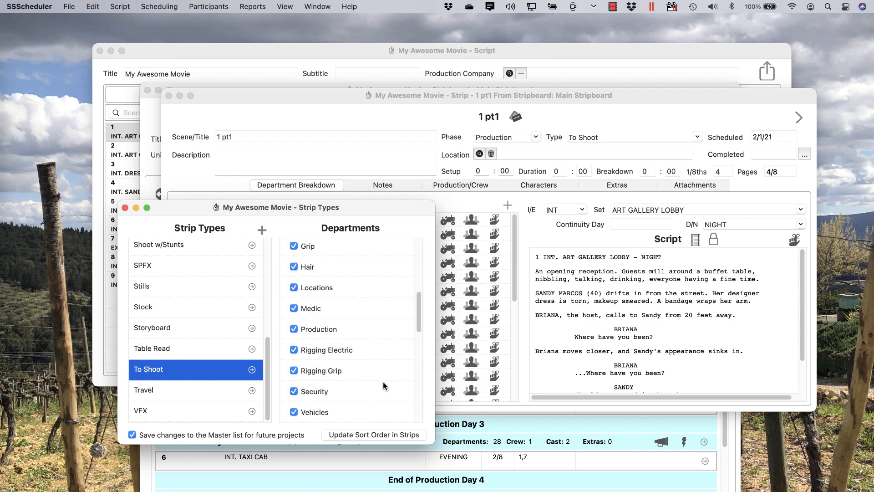
{"action": "scroll", "coordinate": [383, 382], "scroll_direction": "down", "scroll_amount": 5}
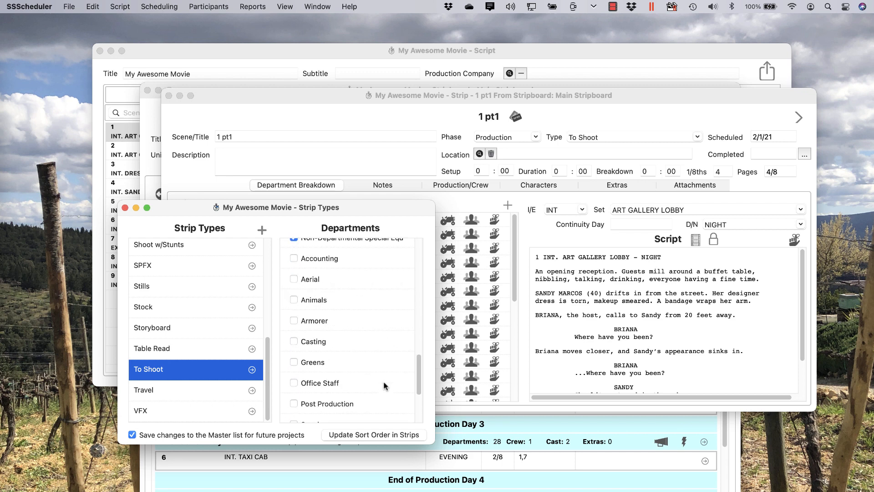
{"action": "scroll", "coordinate": [383, 381], "scroll_direction": "up", "scroll_amount": 3}
{"action": "left_click", "coordinate": [294, 273]}
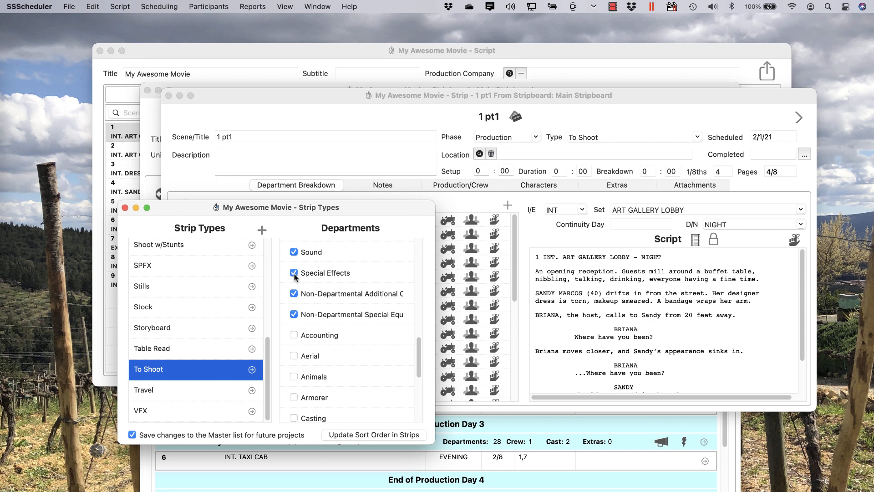
{"action": "left_click", "coordinate": [294, 273]}
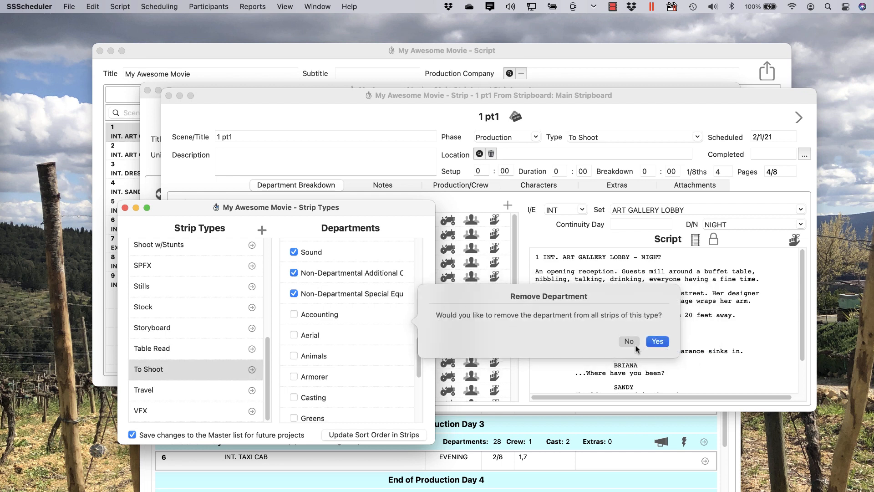
{"action": "left_click", "coordinate": [629, 342]}
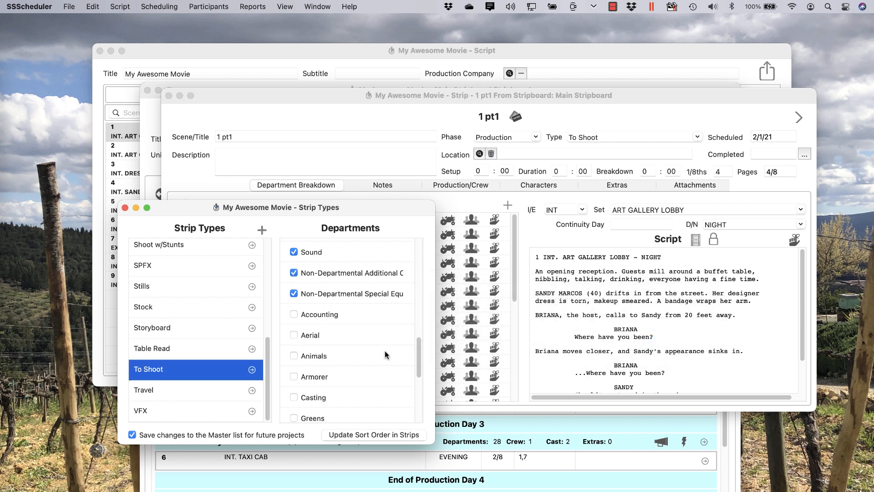
{"action": "left_click", "coordinate": [294, 335]}
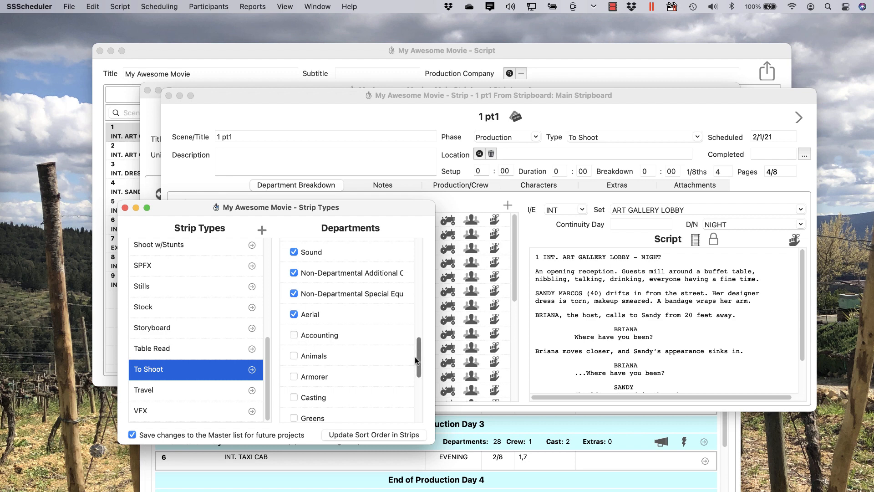
{"action": "scroll", "coordinate": [414, 356], "scroll_direction": "up", "scroll_amount": 10}
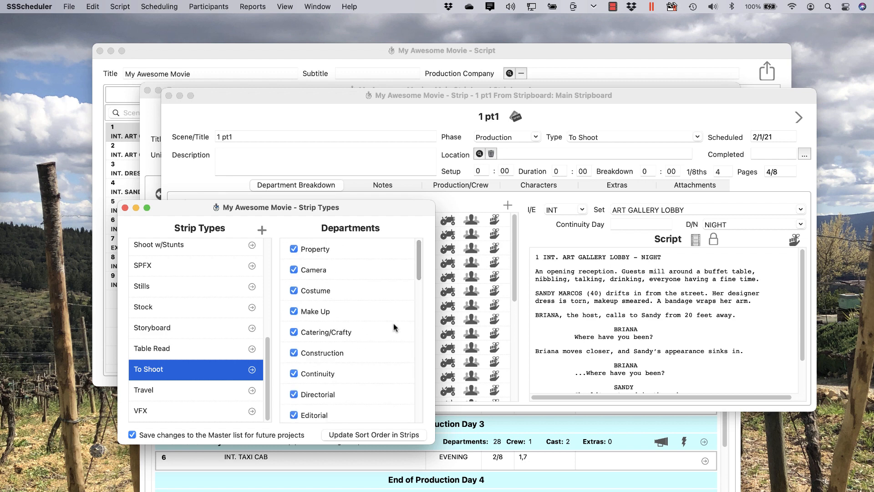
{"action": "mouse_move", "coordinate": [394, 314]}
{"action": "left_mouse_down"}
{"action": "mouse_move", "coordinate": [390, 284]}
{"action": "mouse_move", "coordinate": [398, 323]}
{"action": "left_mouse_up"}
Review the departments and included participants of the Hair/Make Up Test strip type without changes, and close the strip types list
{"action": "scroll", "coordinate": [253, 289], "scroll_direction": "up", "scroll_amount": 8}
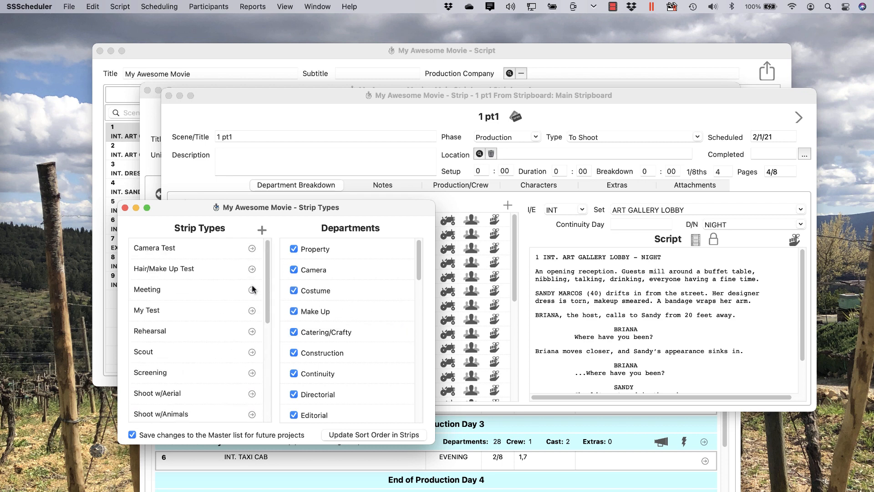
{"action": "left_click", "coordinate": [214, 268]}
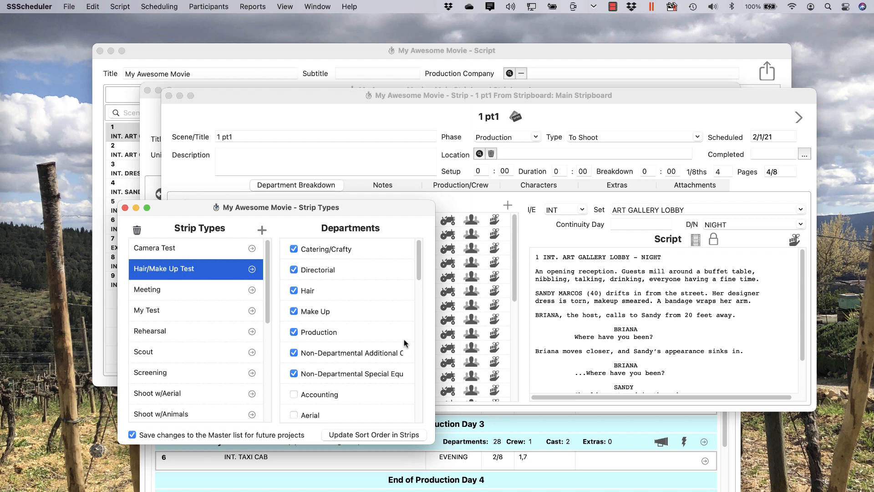
{"action": "double_click", "coordinate": [223, 273]}
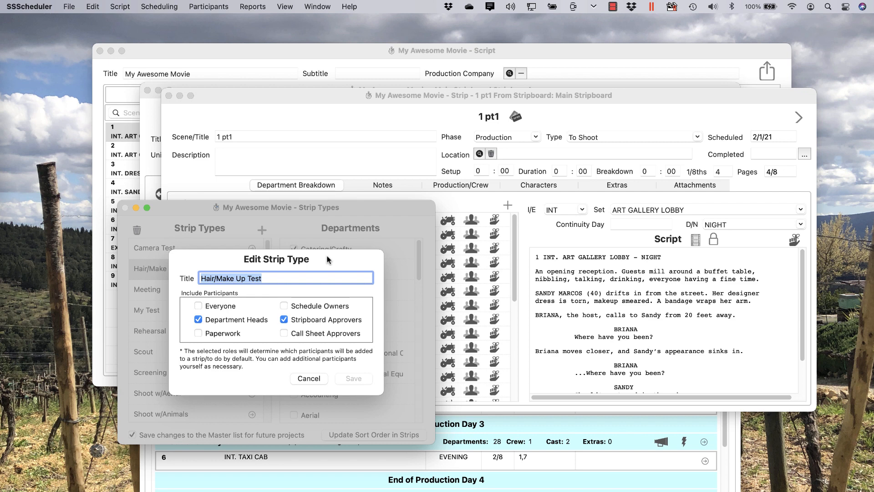
{"action": "left_click", "coordinate": [313, 377]}
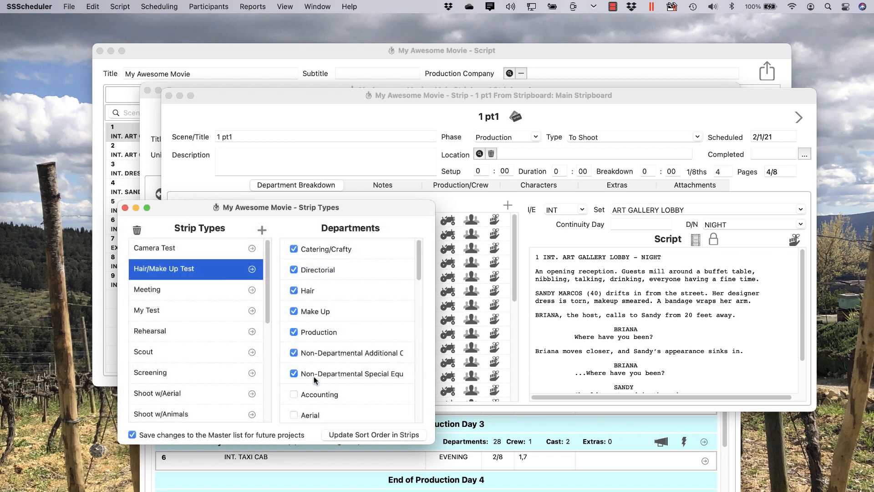
{"action": "left_click", "coordinate": [124, 208]}
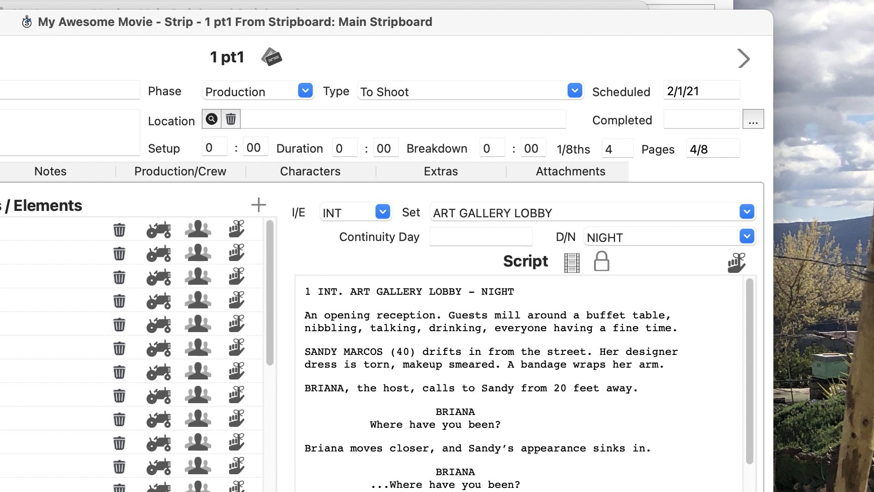
Show the saved locations for strip 1 pt1 and create a new location named Maria's Coffee Shop
{"action": "left_click", "coordinate": [211, 120]}
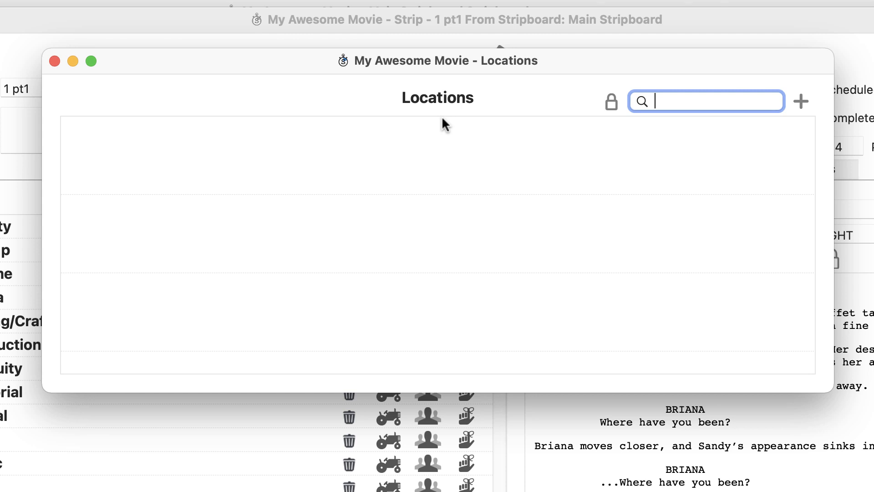
{"action": "left_click", "coordinate": [618, 103]}
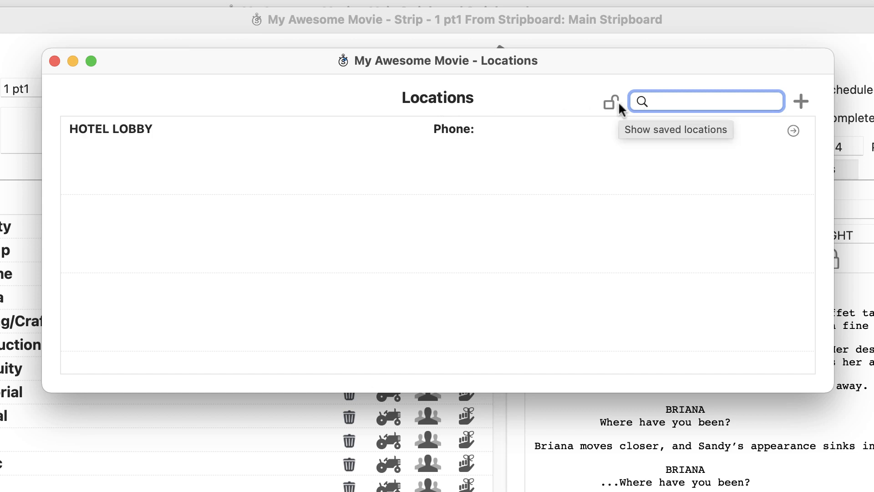
{"action": "left_click", "coordinate": [800, 101]}
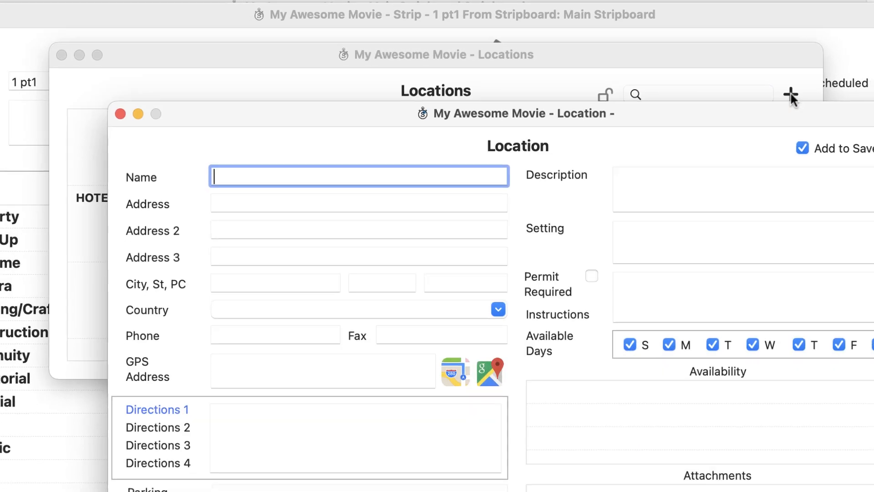
{"action": "type", "text": "Maria's "}
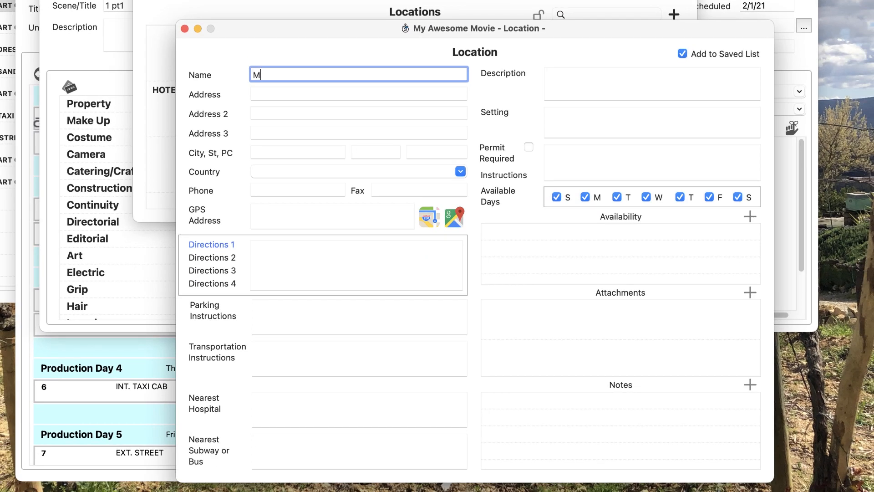
{"action": "type", "text": "Coffee Shop"}
{"action": "left_click", "coordinate": [184, 29]}
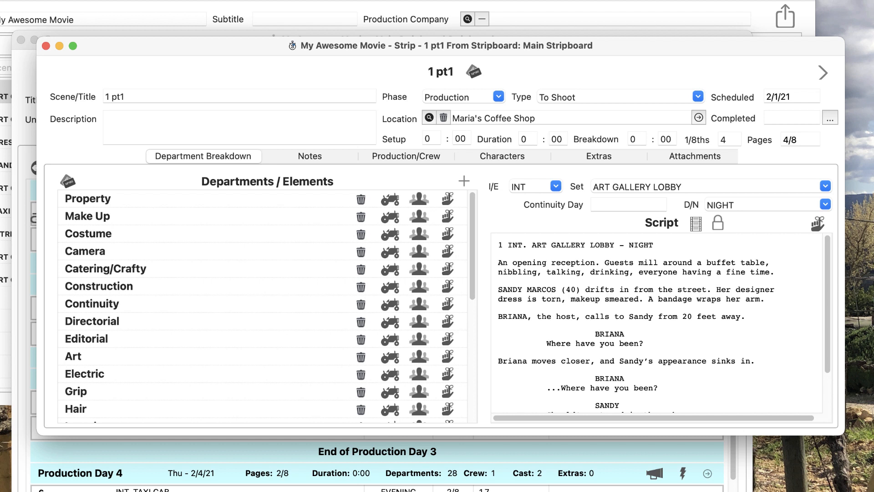
Start a new Property element from the script text "buffet table" and add Catering/Crafty to its affected departments
{"action": "left_click_drag", "start_coordinate": [707, 262], "coordinate": [765, 262]}
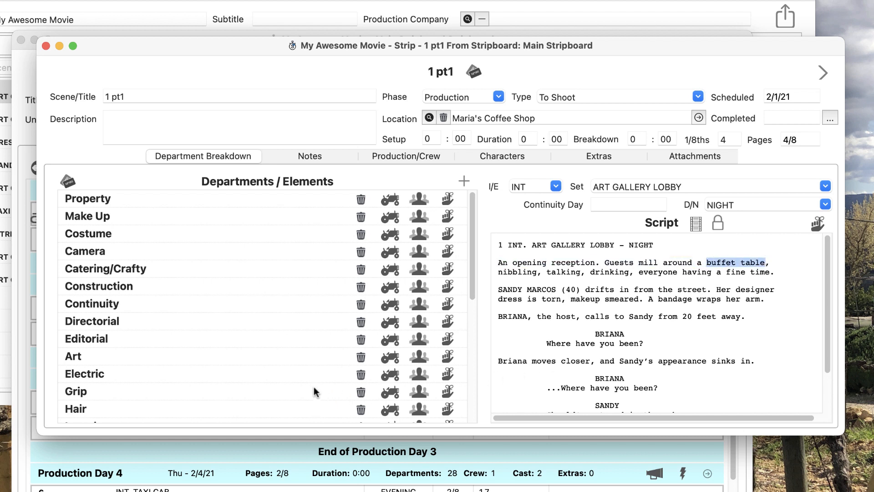
{"action": "left_click", "coordinate": [447, 199]}
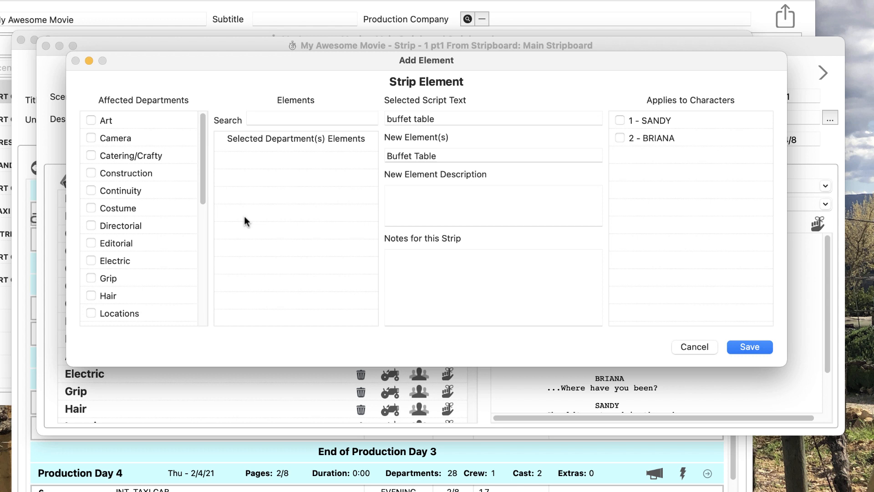
{"action": "scroll", "coordinate": [177, 224], "scroll_direction": "down", "scroll_amount": 5}
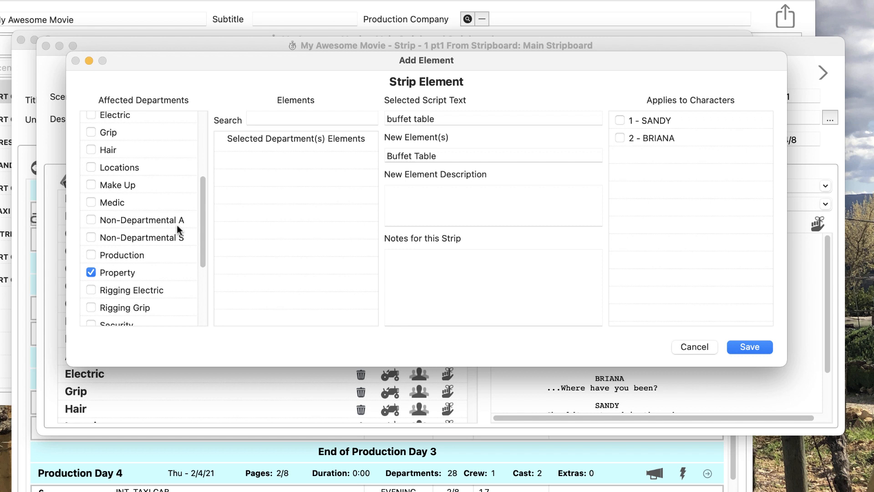
{"action": "scroll", "coordinate": [177, 225], "scroll_direction": "up", "scroll_amount": 5}
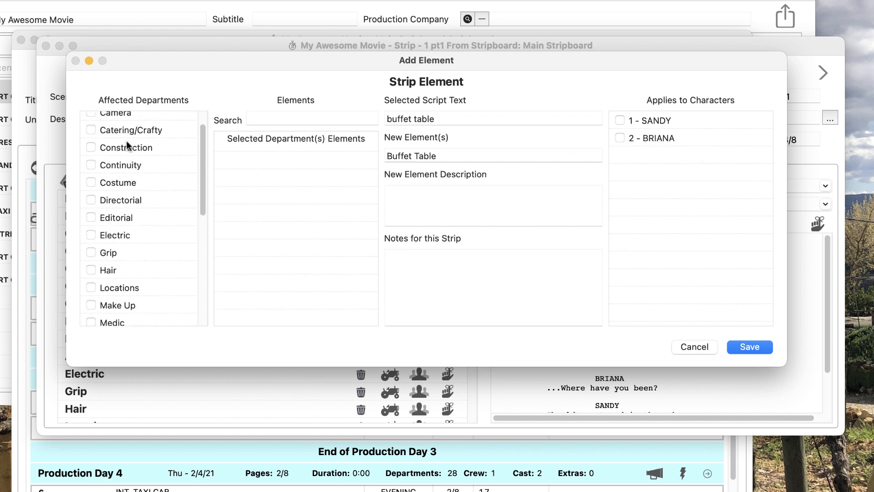
{"action": "left_click", "coordinate": [92, 129]}
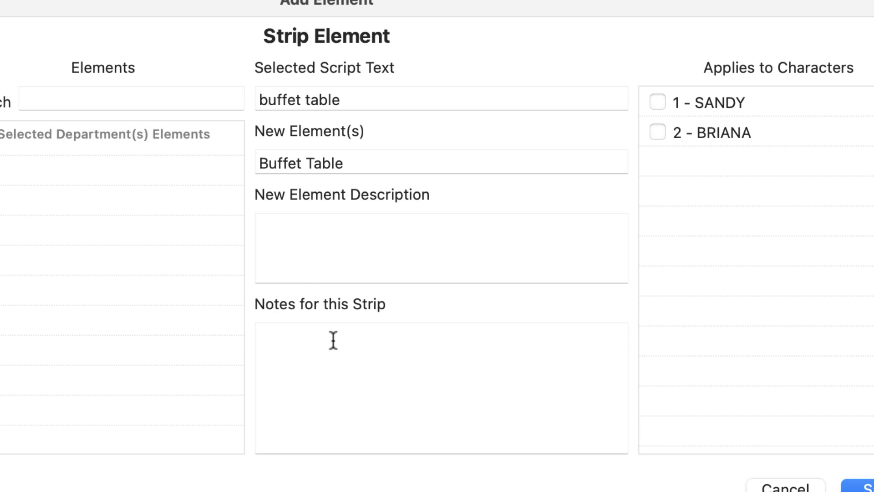
Give the Buffet Table element the description "Lots of seafood" and the strip note "Pile it high", and save it
{"action": "left_click", "coordinate": [349, 226]}
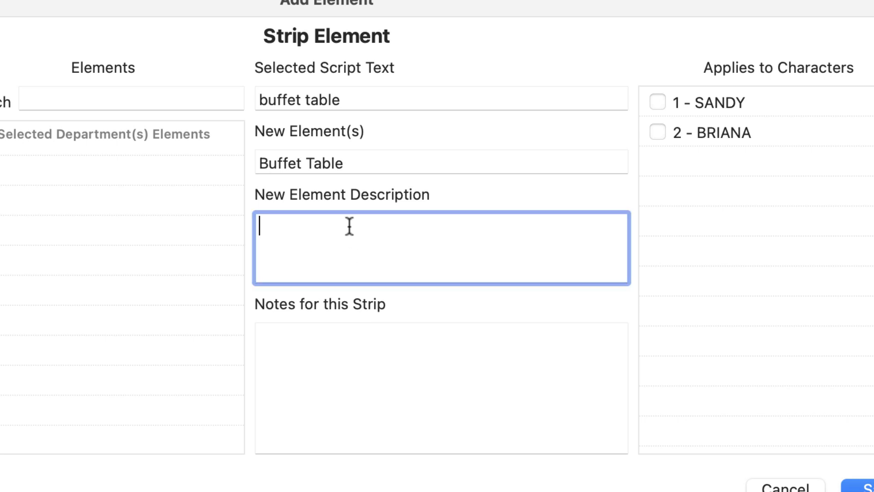
{"action": "type", "text": "Lots of seafood"}
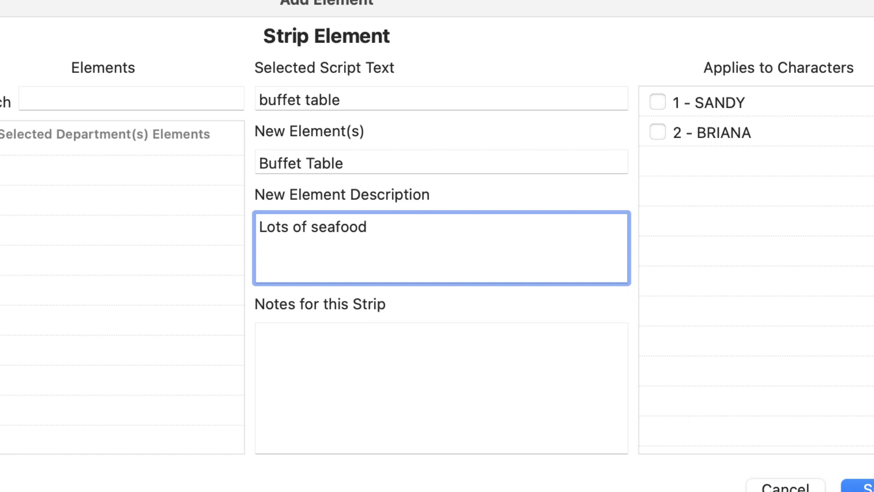
{"action": "key", "text": "Tab"}
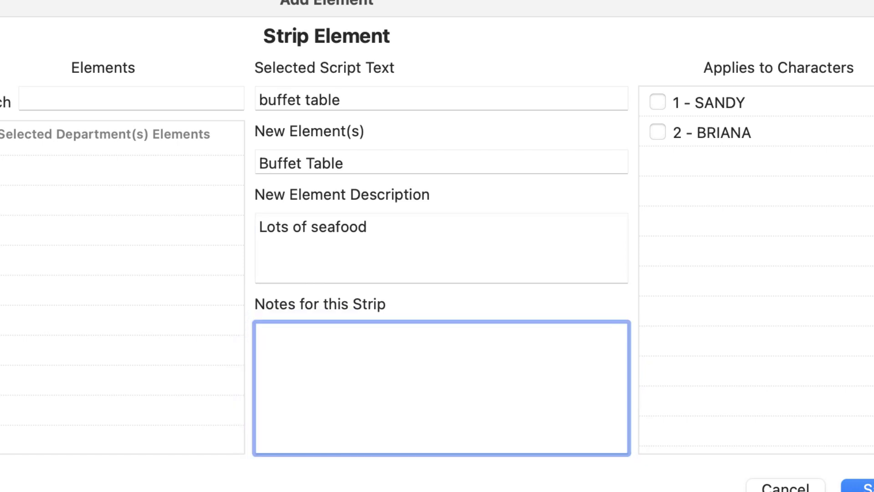
{"action": "type", "text": "Pile it high"}
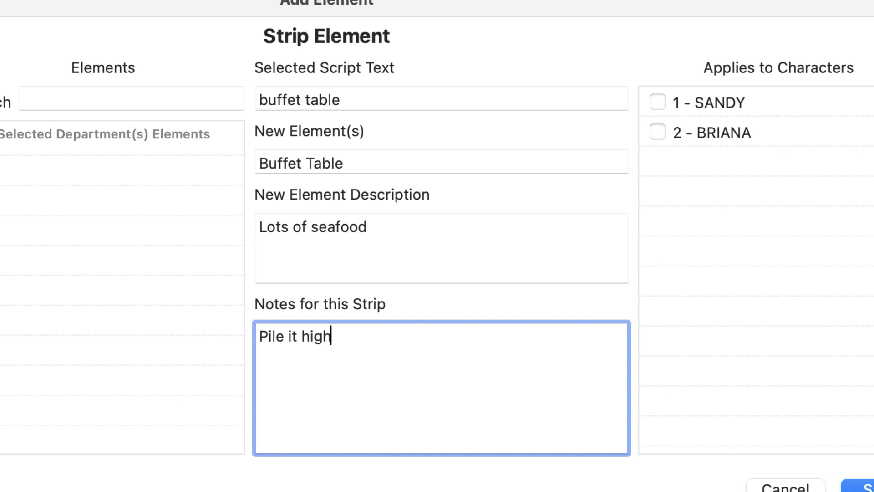
{"action": "key", "text": "Tab"}
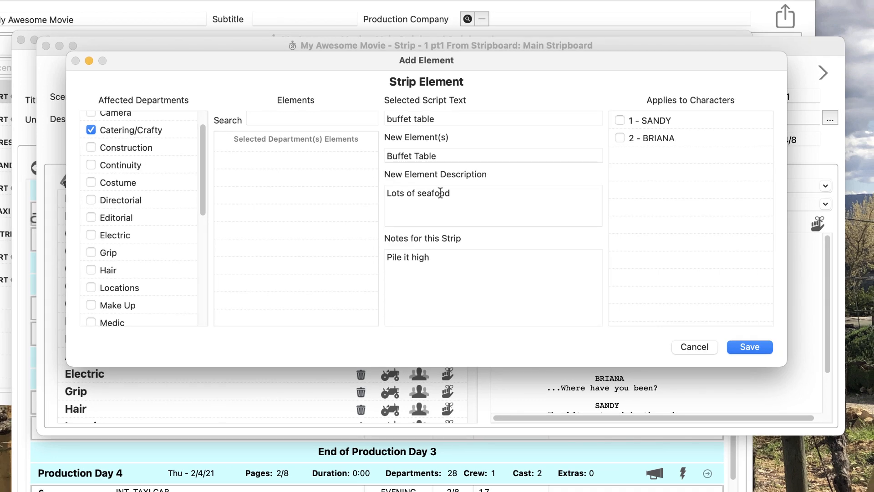
{"action": "left_click", "coordinate": [746, 347]}
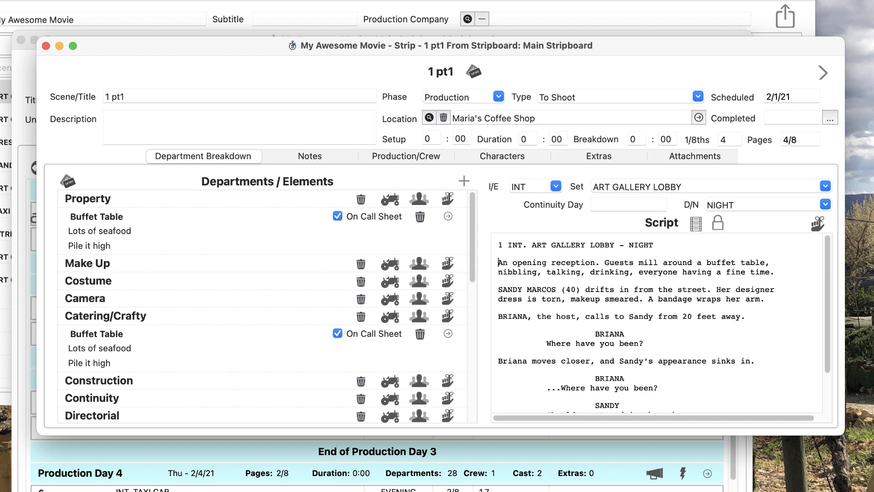
Go to strip 1 pt2 and view the existing elements offered for its Property department without adding any
{"action": "left_click", "coordinate": [822, 73]}
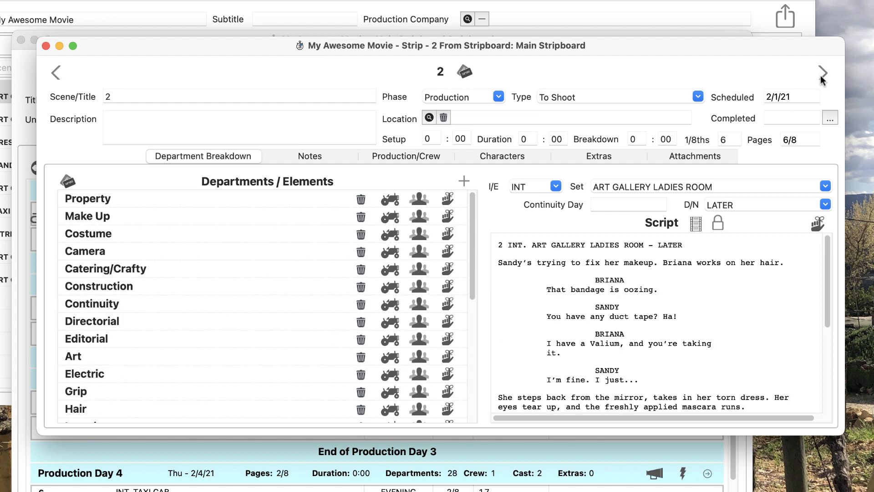
{"action": "left_click", "coordinate": [822, 73]}
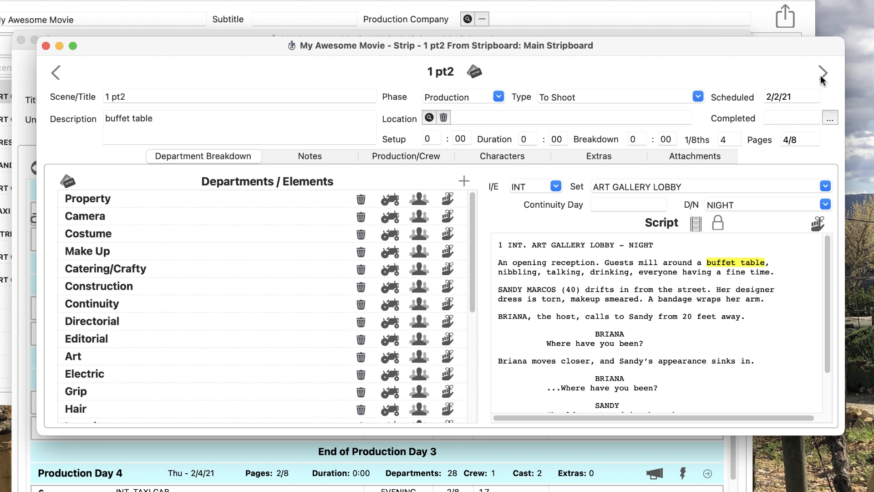
{"action": "left_click", "coordinate": [447, 199]}
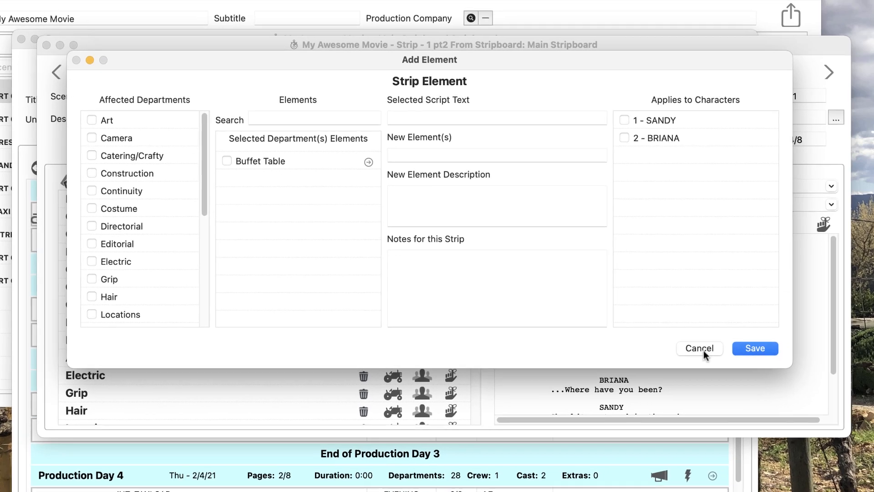
{"action": "left_click", "coordinate": [700, 348]}
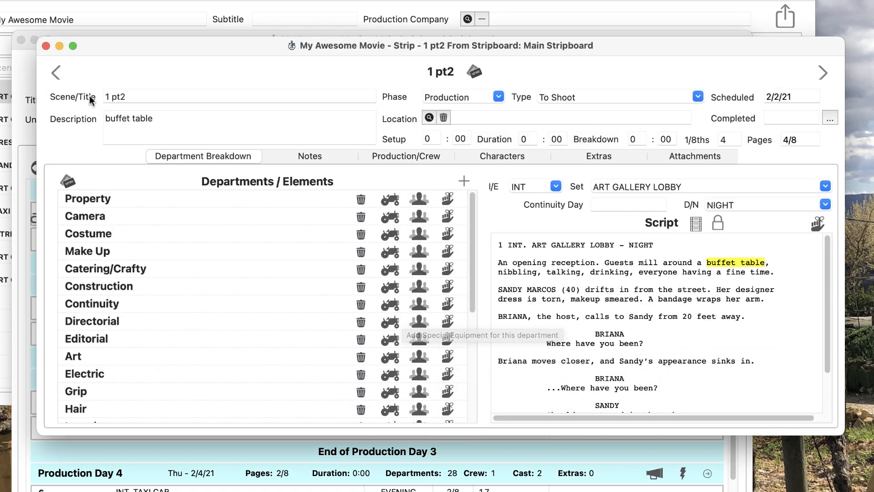
Return to strip 1 pt1 and move the Catering/Crafty department directly below Property
{"action": "left_click", "coordinate": [56, 72]}
{"action": "left_click", "coordinate": [56, 72]}
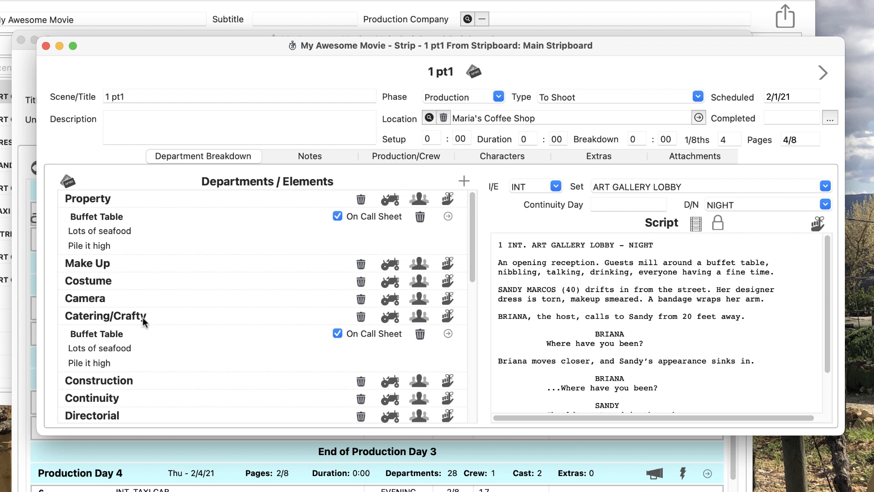
{"action": "left_click_drag", "start_coordinate": [143, 318], "coordinate": [155, 258]}
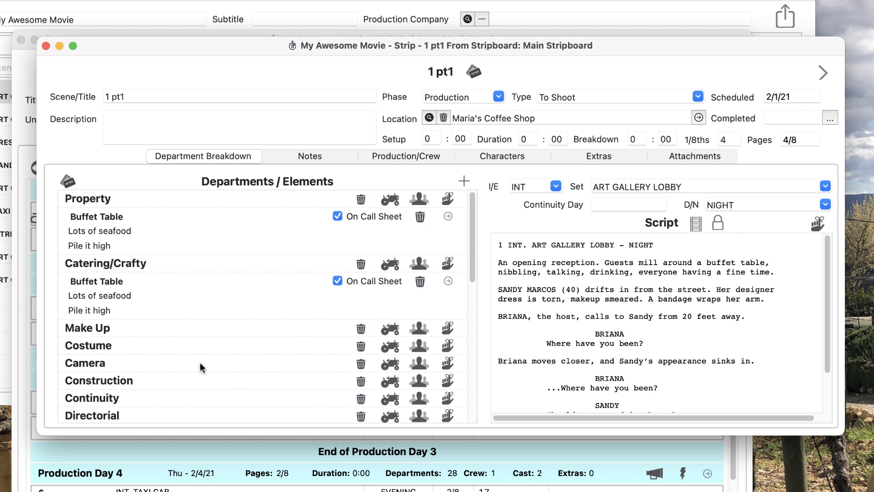
Add one Crane Operator as additional crew for the Camera department, adding the new title to the department
{"action": "left_click", "coordinate": [418, 362]}
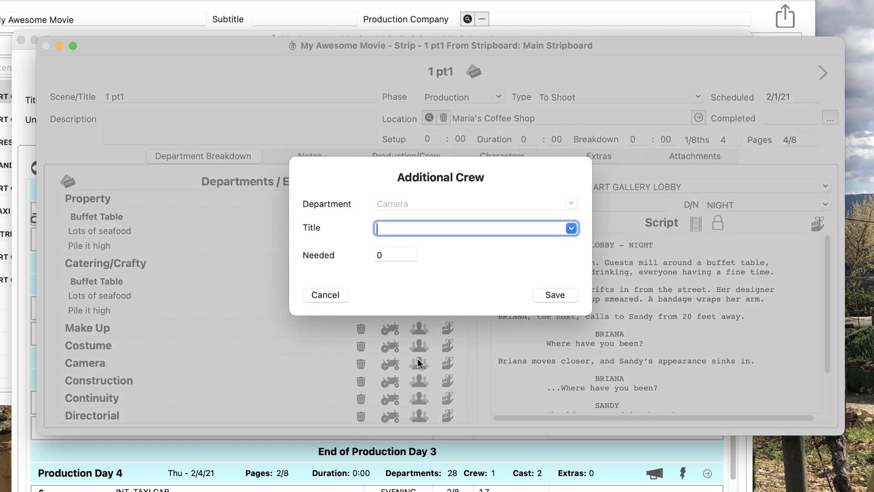
{"action": "left_click", "coordinate": [572, 228]}
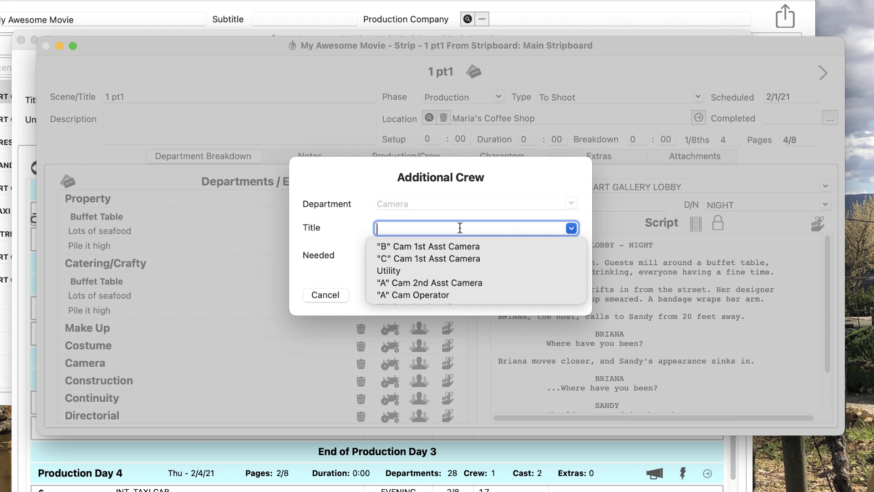
{"action": "type", "text": "Crane Operator"}
{"action": "key", "text": "Tab"}
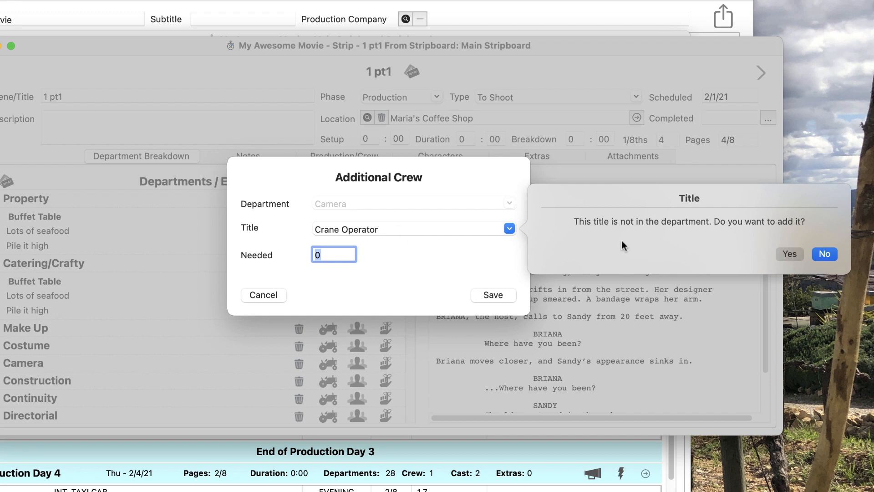
{"action": "left_click", "coordinate": [789, 254]}
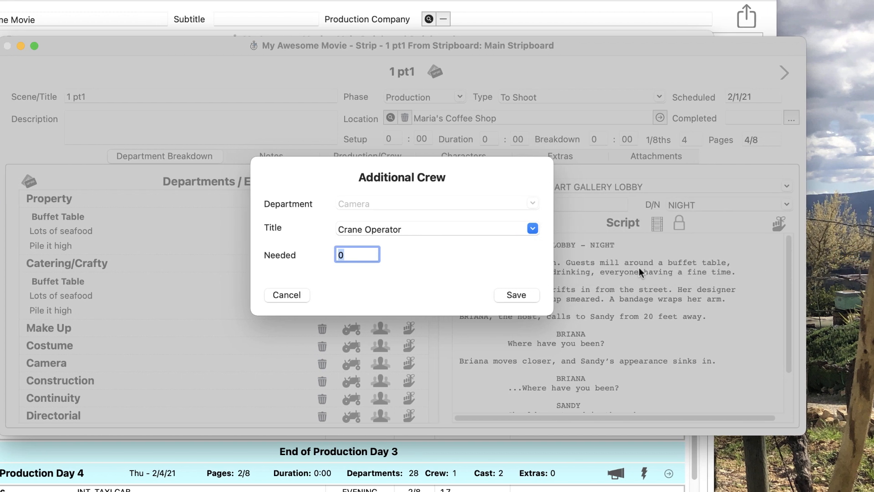
{"action": "type", "text": "1"}
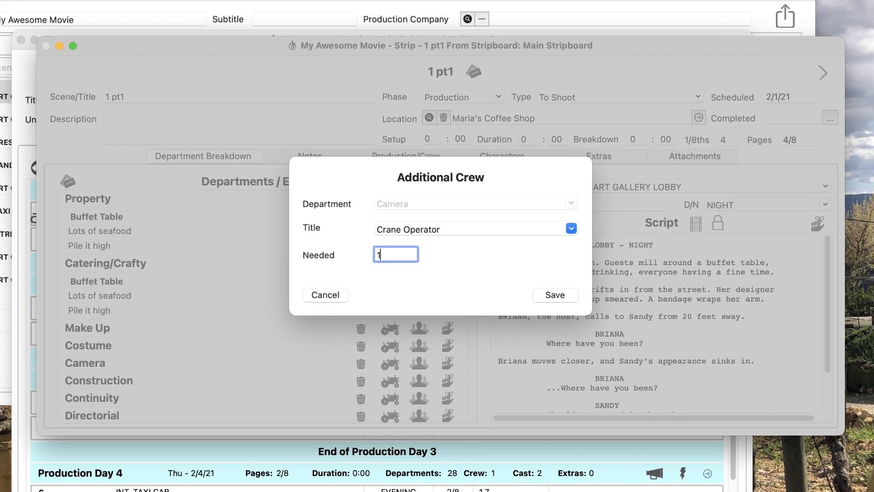
{"action": "left_click", "coordinate": [554, 295]}
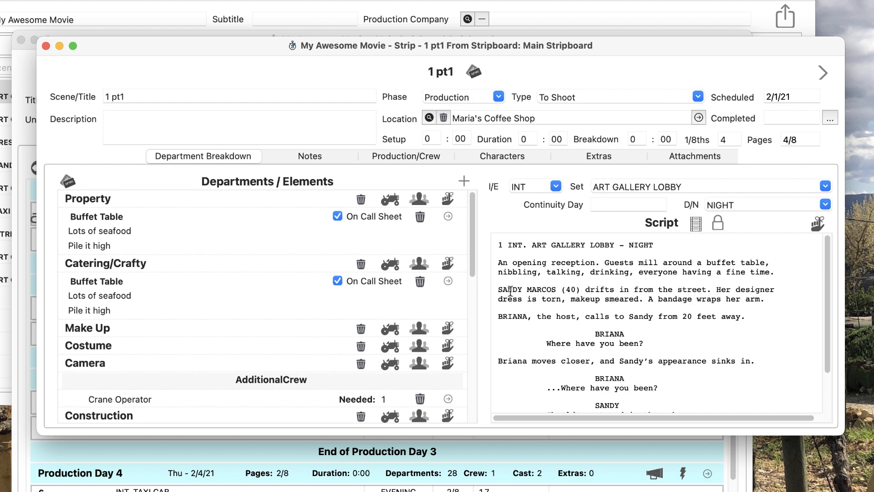
Add one Crane as special equipment for the Camera department, adding it to the equipment list
{"action": "left_click", "coordinate": [391, 365]}
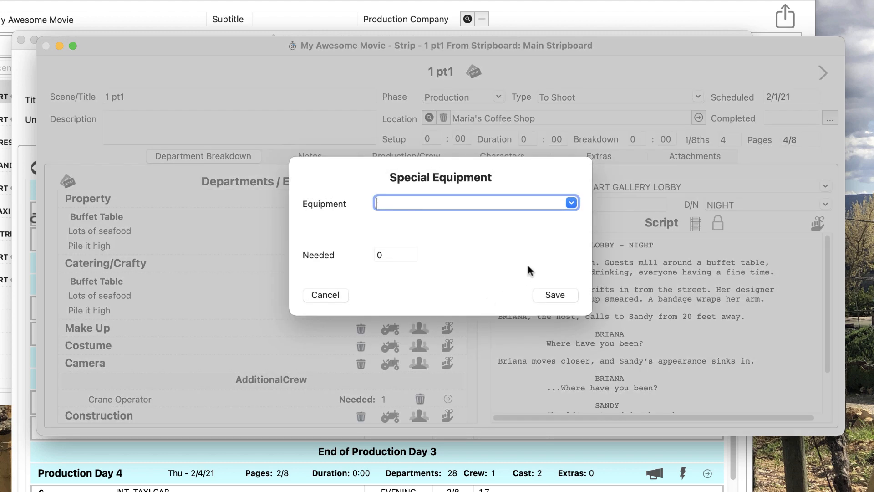
{"action": "left_click", "coordinate": [571, 203]}
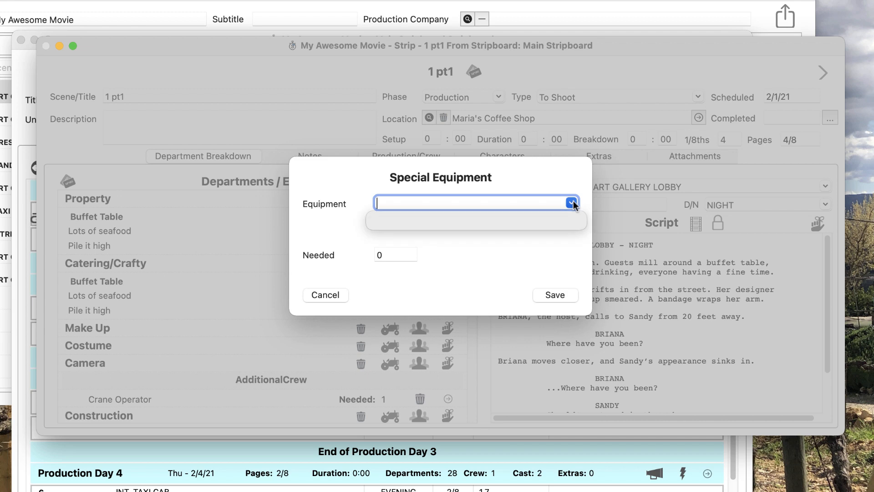
{"action": "type", "text": "Crane"}
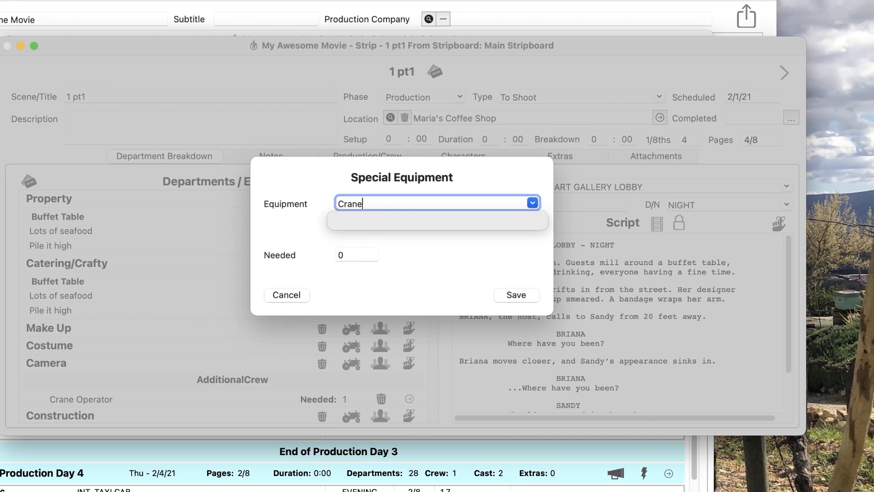
{"action": "key", "text": "Tab"}
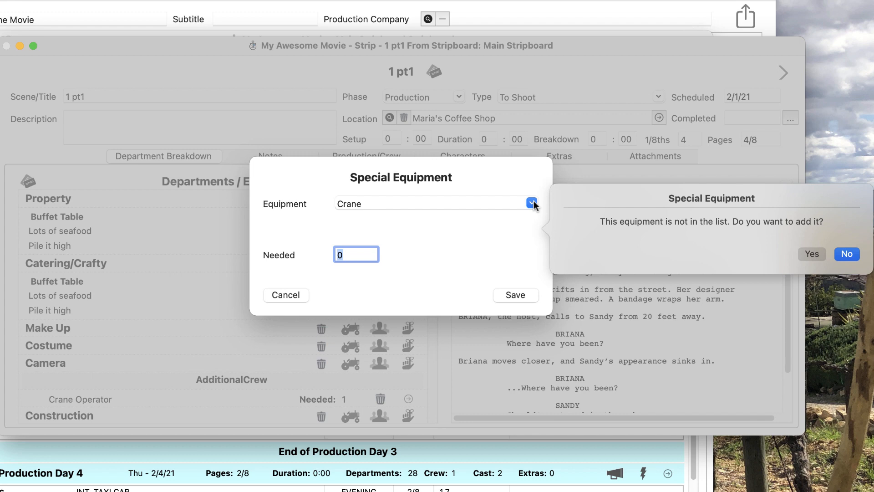
{"action": "left_click", "coordinate": [813, 255]}
{"action": "type", "text": "1"}
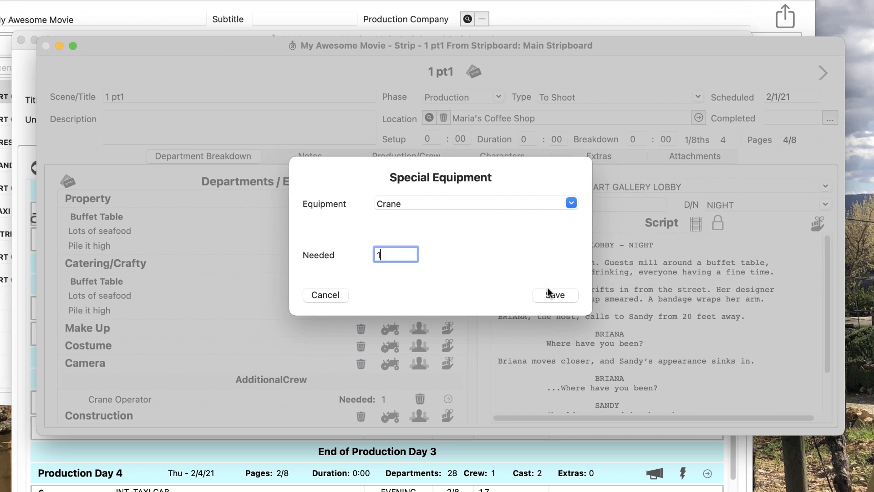
{"action": "key", "text": "Tab"}
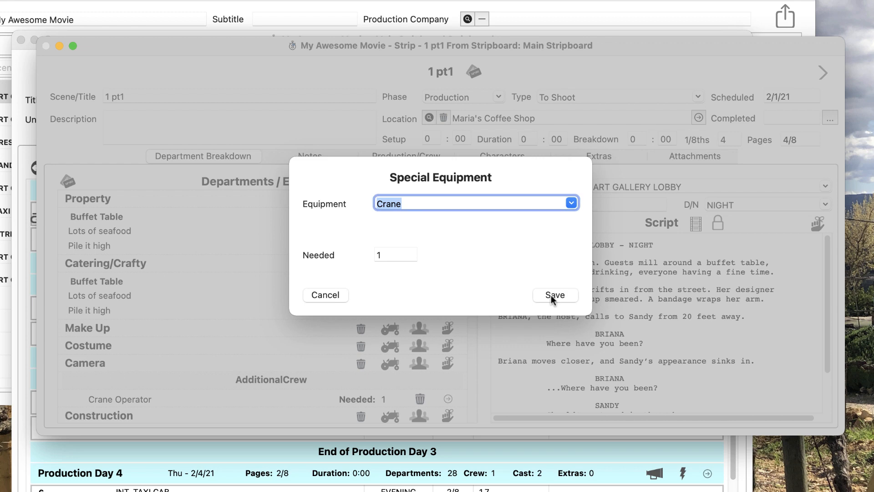
{"action": "left_click", "coordinate": [551, 295]}
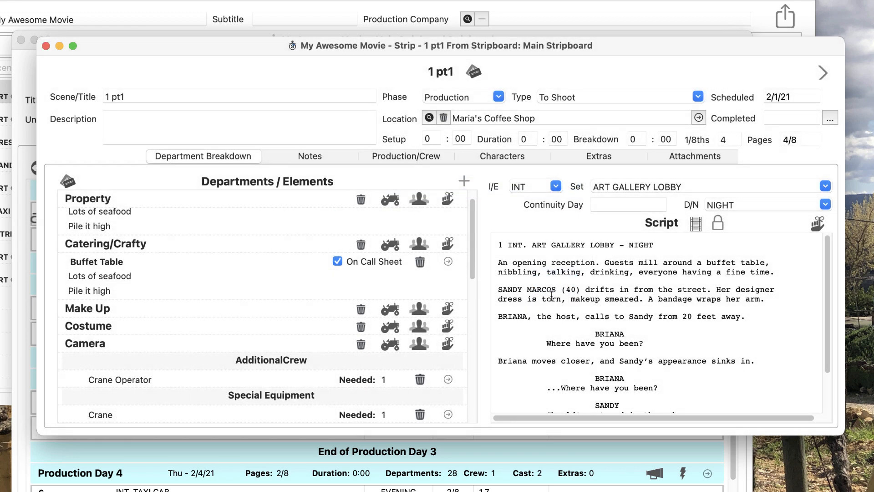
{"action": "scroll", "coordinate": [304, 324], "scroll_direction": "down", "scroll_amount": 2}
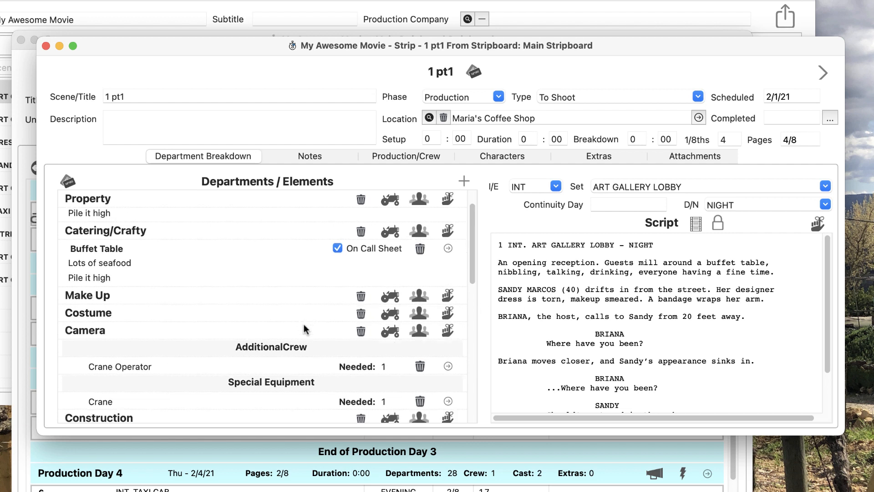
{"action": "scroll", "coordinate": [302, 324], "scroll_direction": "down", "scroll_amount": 1}
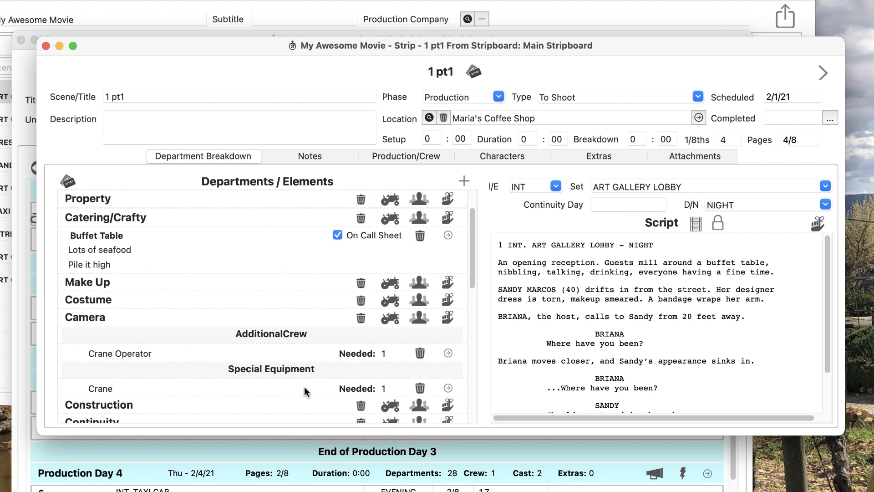
{"action": "scroll", "coordinate": [304, 386], "scroll_direction": "down", "scroll_amount": 10}
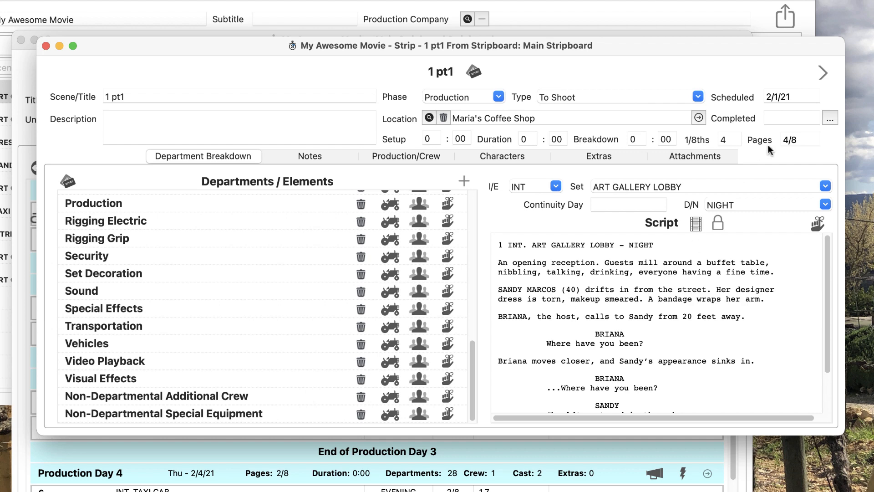
Go to strip 2 and copy the department elements from strip 1 pt1 into it
{"action": "left_click", "coordinate": [821, 71]}
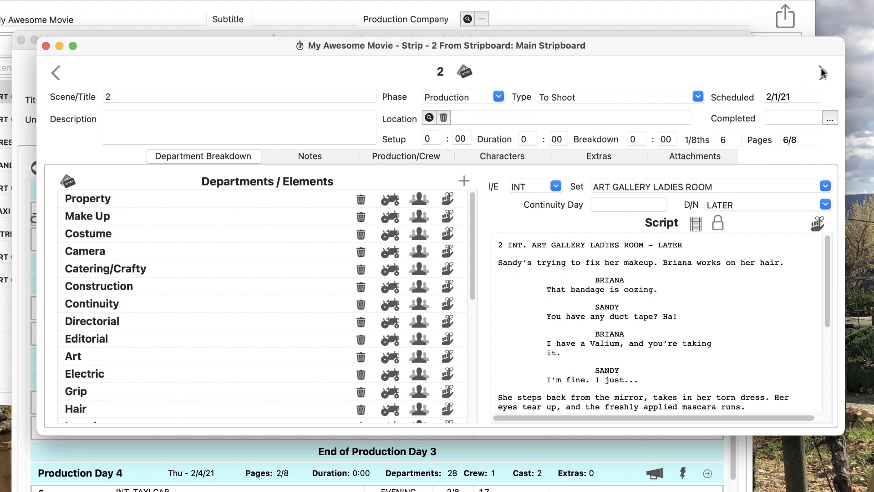
{"action": "left_click", "coordinate": [68, 182]}
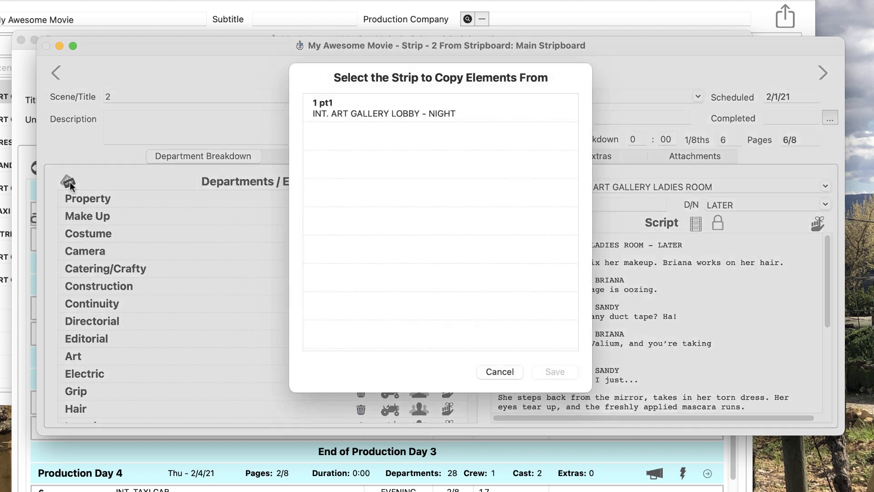
{"action": "left_click", "coordinate": [436, 121]}
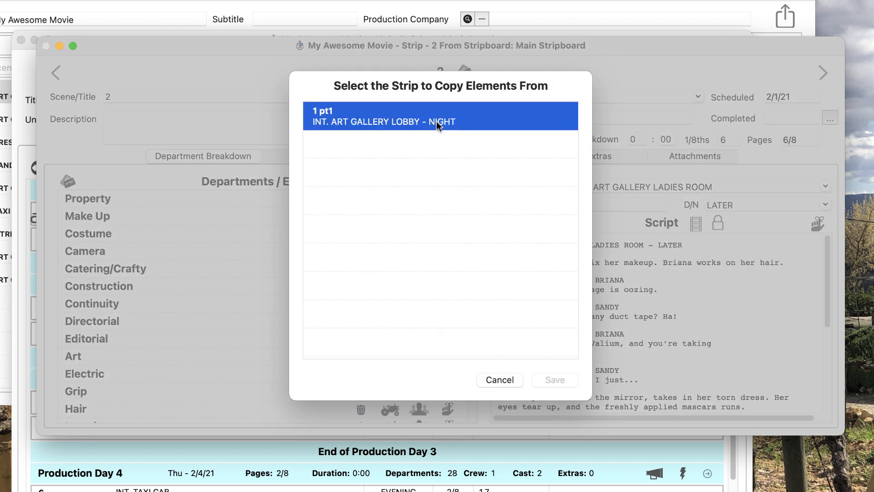
{"action": "left_click", "coordinate": [559, 378]}
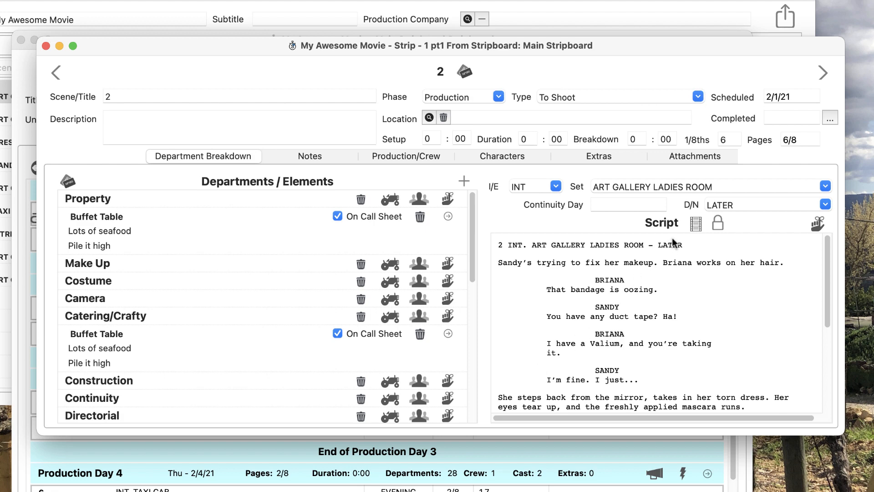
Add scene 1, INT. ART GALLERY LOBBY - NIGHT, to strip 2's script and view the scene removal choices without removing any
{"action": "left_click", "coordinate": [695, 223]}
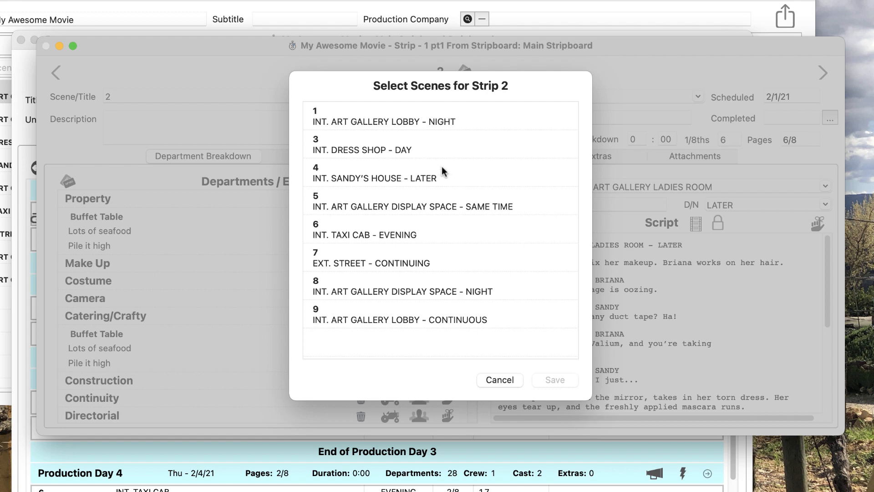
{"action": "left_click", "coordinate": [407, 122]}
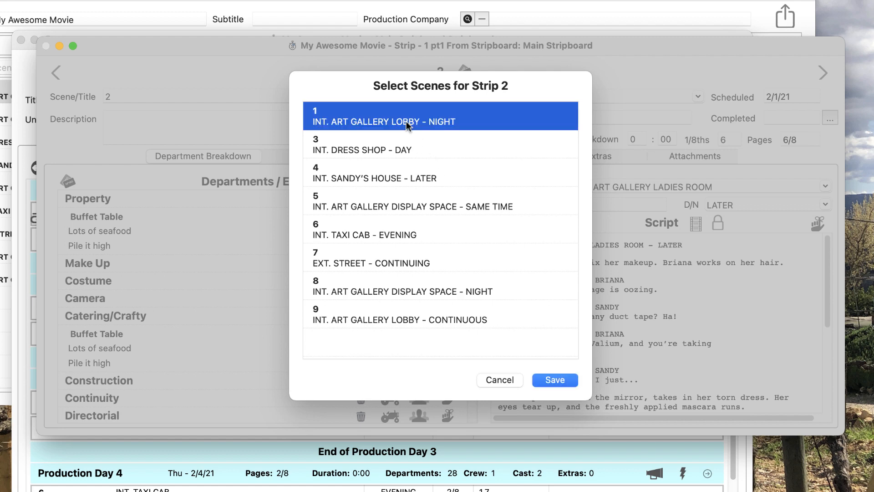
{"action": "left_click", "coordinate": [556, 377]}
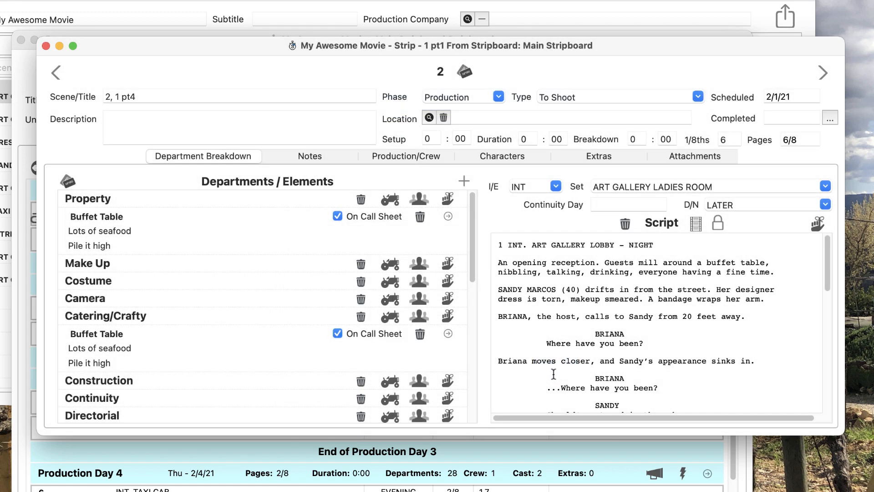
{"action": "scroll", "coordinate": [709, 338], "scroll_direction": "down", "scroll_amount": 4}
{"action": "scroll", "coordinate": [709, 338], "scroll_direction": "down", "scroll_amount": 5}
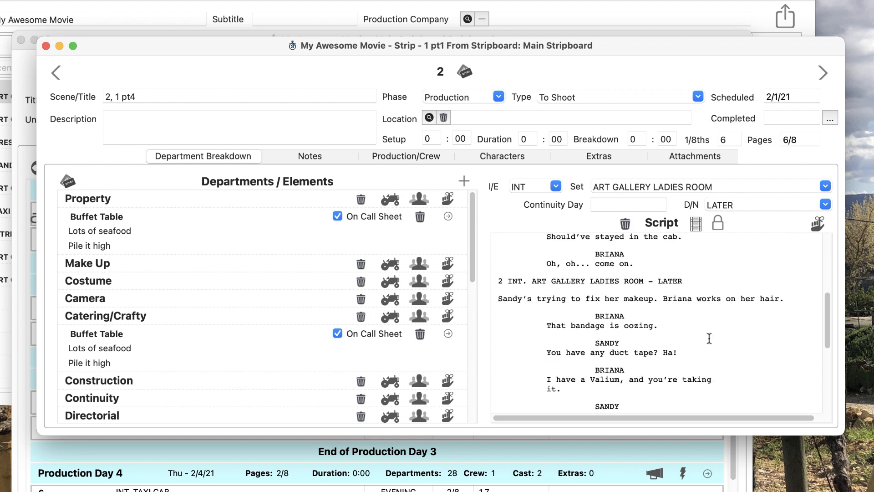
{"action": "scroll", "coordinate": [709, 338], "scroll_direction": "up", "scroll_amount": 10}
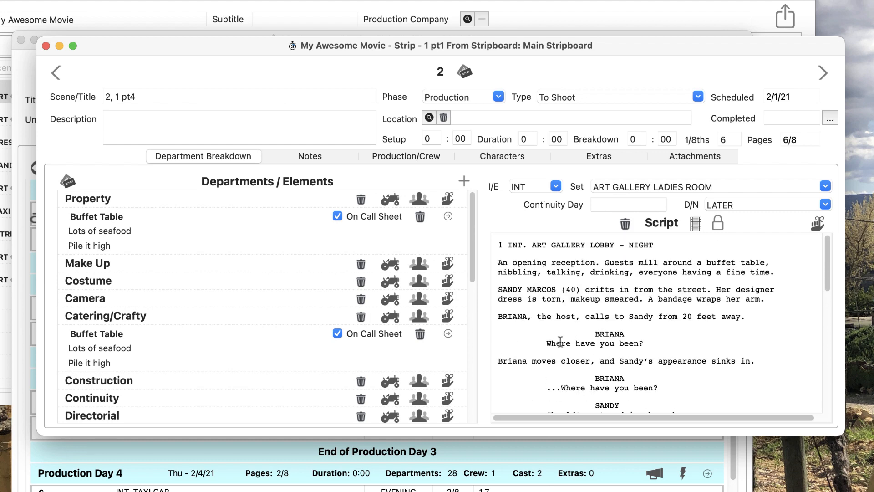
{"action": "left_click", "coordinate": [625, 224]}
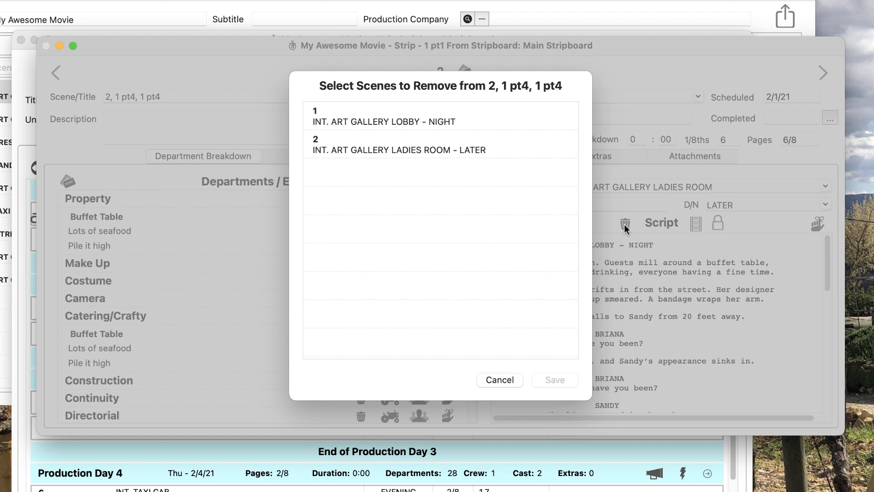
{"action": "left_click", "coordinate": [506, 379]}
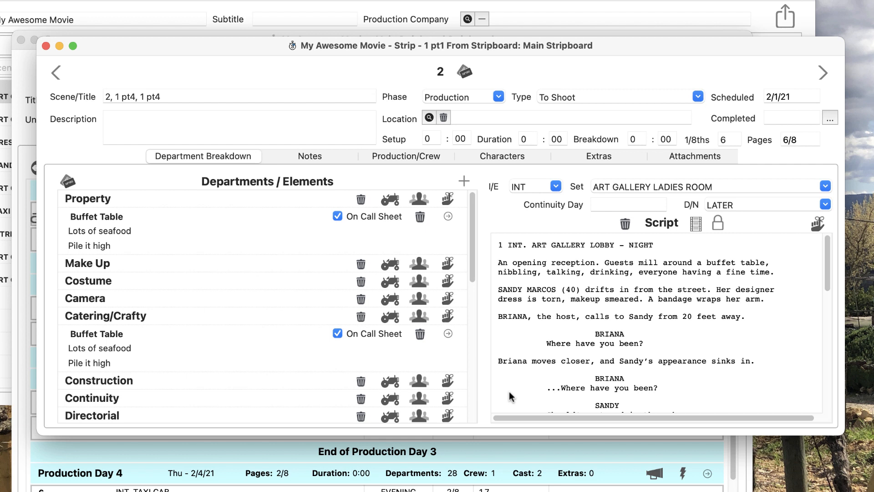
Unlock the strip's script, highlight "buffet table" and "makeup" in scene 1, and lock the script again
{"action": "left_click", "coordinate": [718, 223]}
{"action": "left_click_drag", "start_coordinate": [707, 261], "coordinate": [766, 263]}
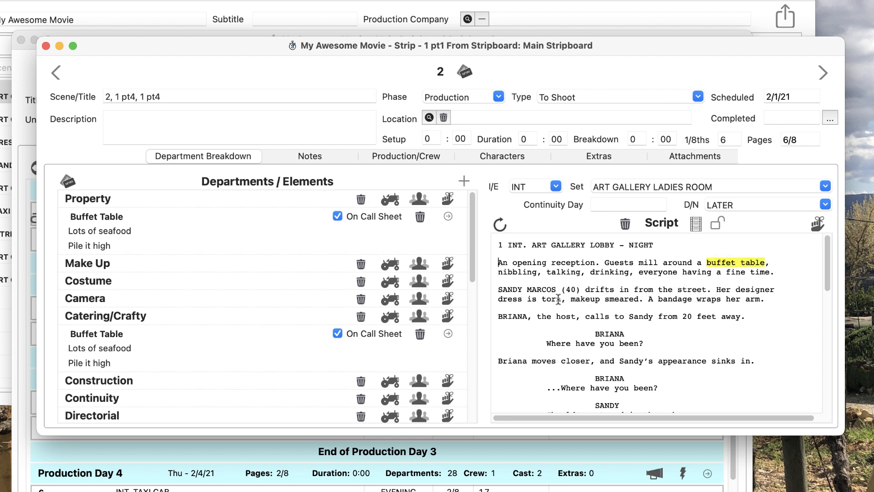
{"action": "left_click_drag", "start_coordinate": [570, 300], "coordinate": [600, 300]}
{"action": "left_click", "coordinate": [716, 224]}
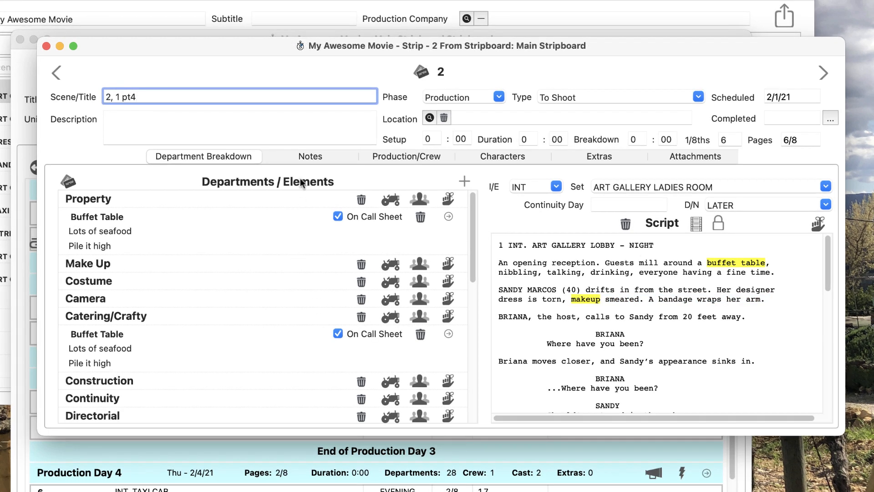
Add the note "Save some for the crew." to strip 2
{"action": "left_click", "coordinate": [302, 156]}
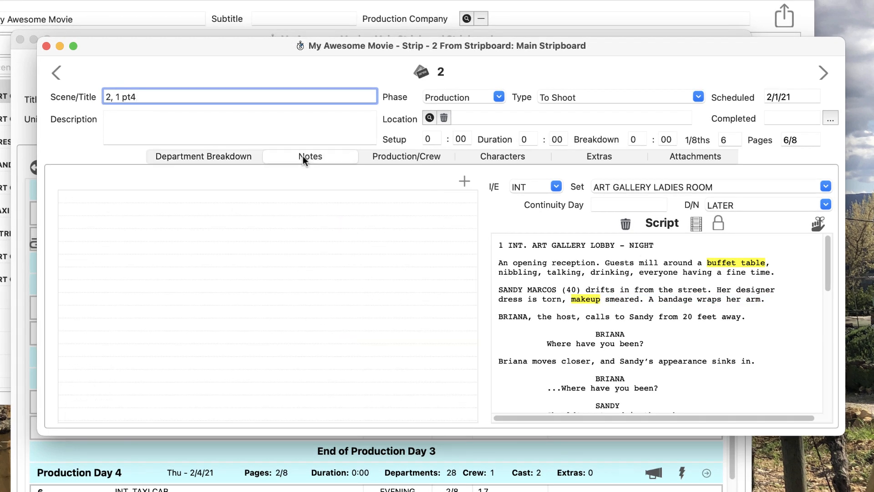
{"action": "left_click", "coordinate": [464, 182]}
{"action": "type", "text": "Save"}
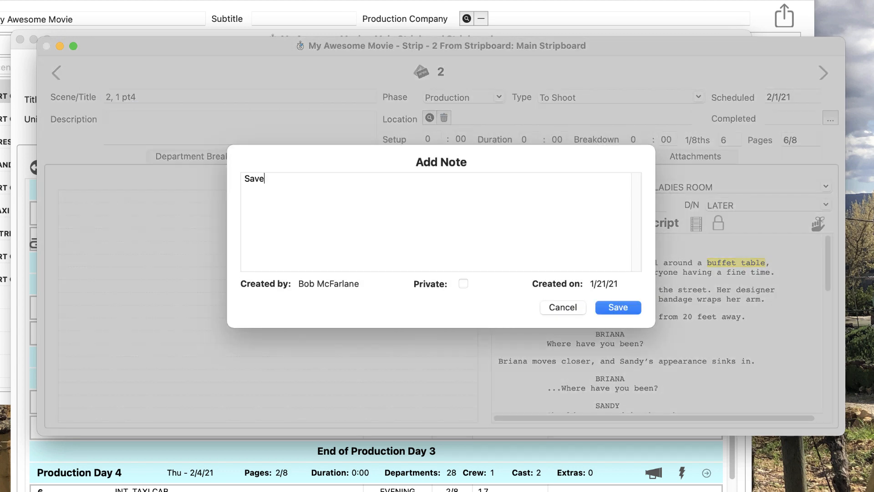
{"action": "type", "text": " some for the crew."}
{"action": "left_click", "coordinate": [619, 308]}
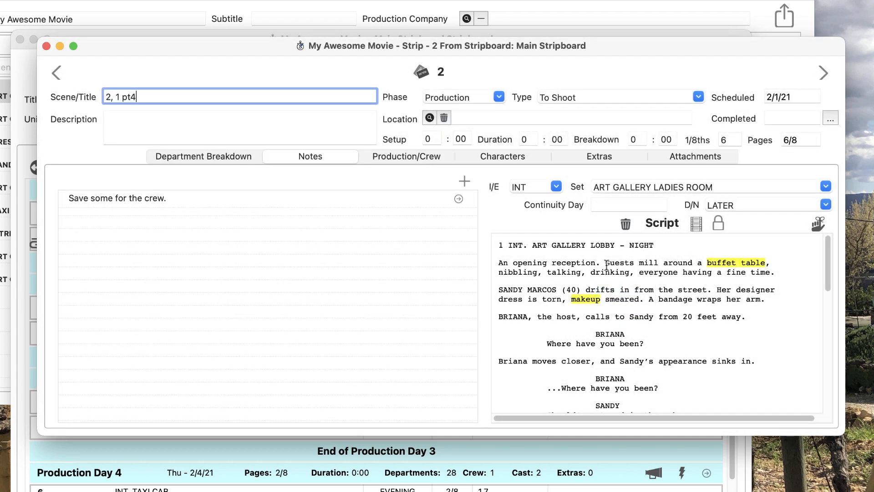
Add a second note to the strip reading "One more thing."
{"action": "left_click", "coordinate": [463, 179]}
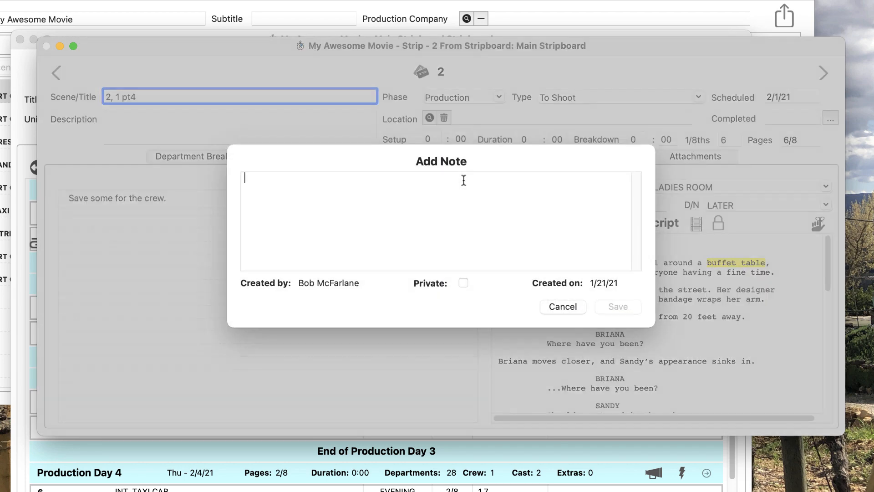
{"action": "type", "text": "One more thing."}
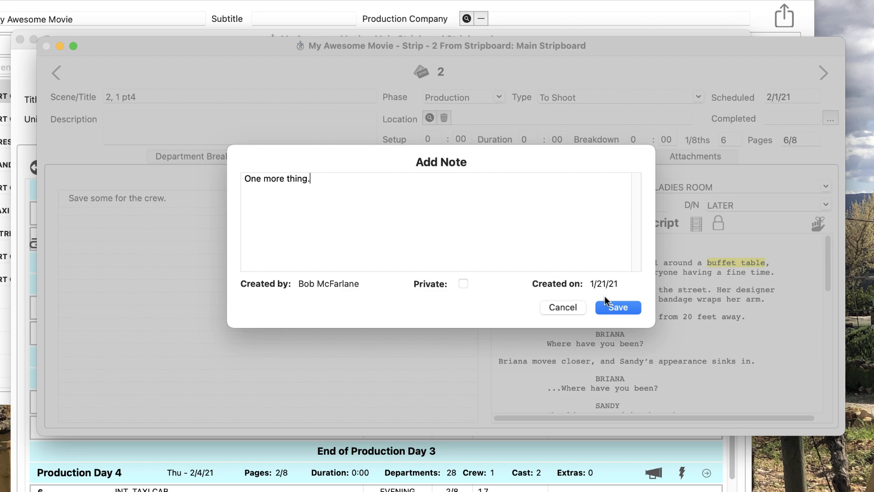
{"action": "left_click", "coordinate": [613, 307]}
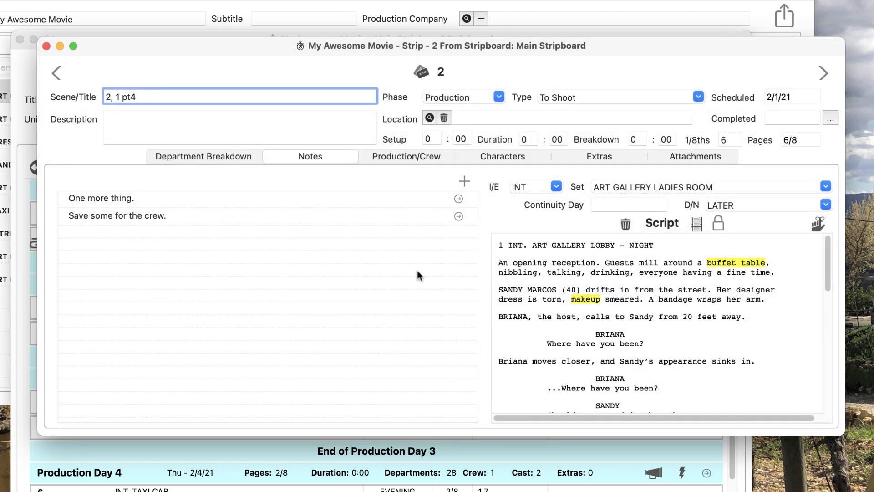
Move the note "One more thing." below "Save some for the crew." and delete it
{"action": "left_click_drag", "start_coordinate": [184, 218], "coordinate": [207, 229]}
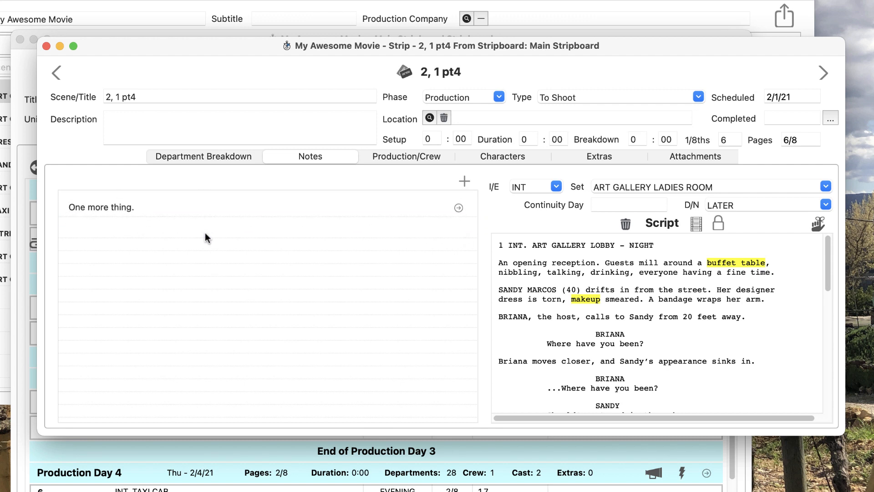
{"action": "left_click", "coordinate": [169, 215]}
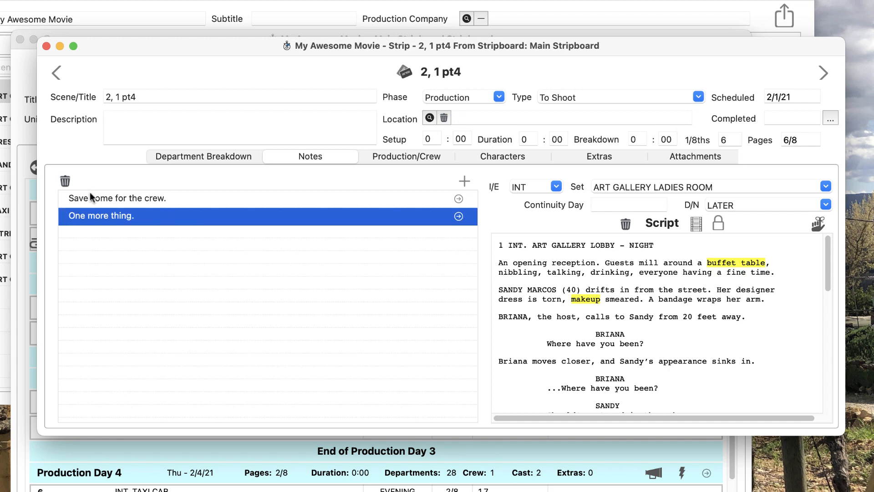
{"action": "left_click", "coordinate": [65, 181]}
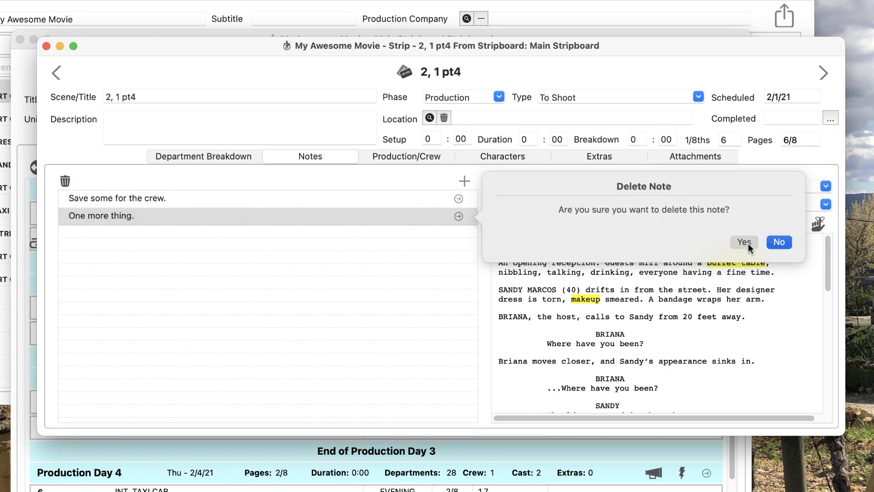
{"action": "left_click", "coordinate": [745, 241]}
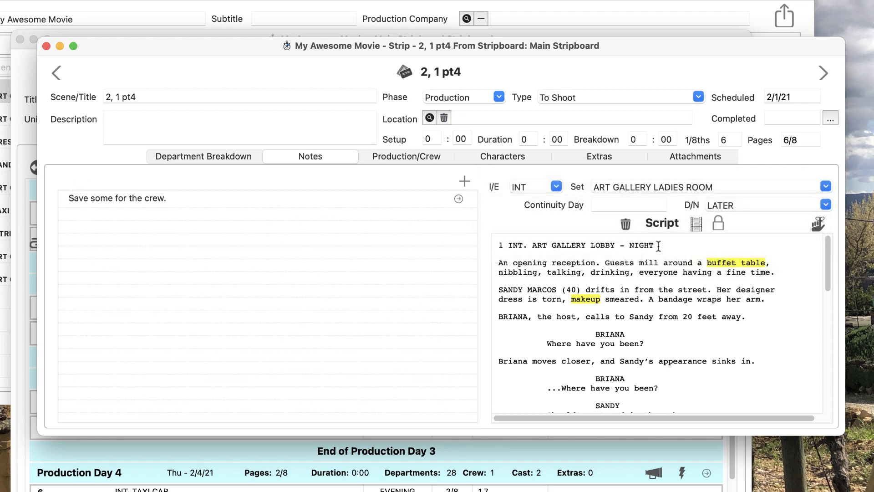
Delete the Add'l Script Supervisor from the Continuity department in the strip's production crew
{"action": "left_click", "coordinate": [405, 155]}
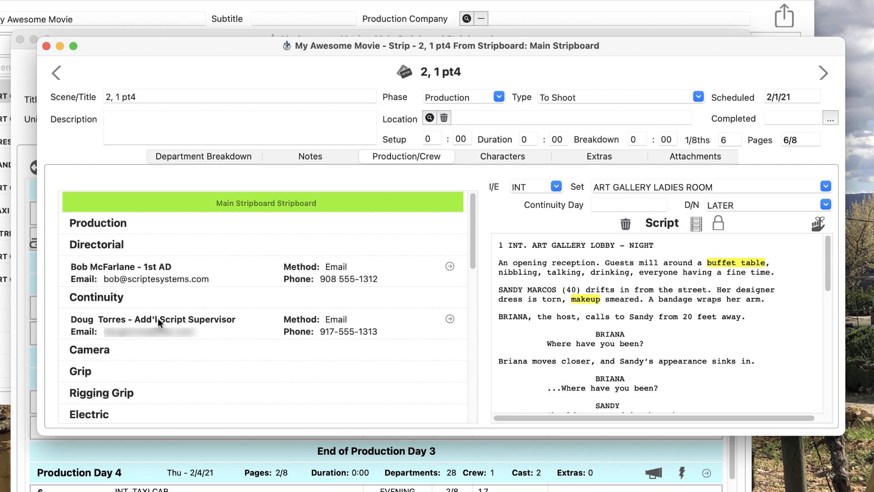
{"action": "left_click", "coordinate": [131, 331]}
{"action": "left_click", "coordinate": [68, 182]}
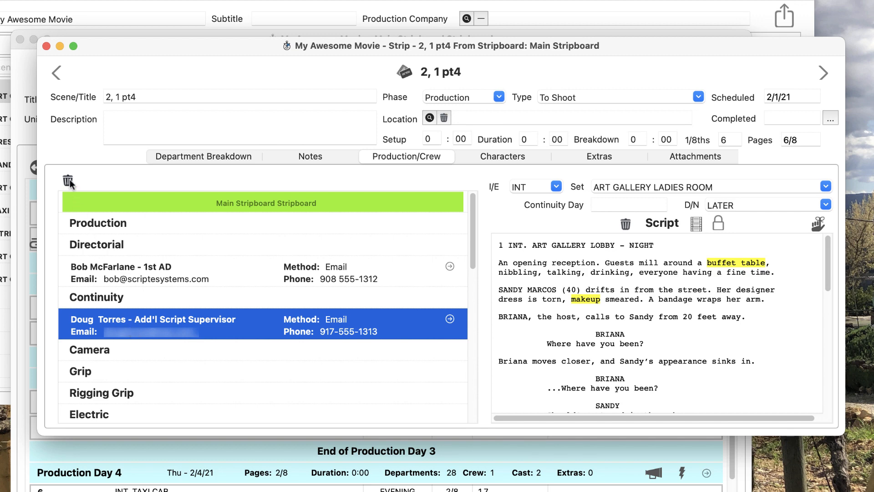
{"action": "left_click", "coordinate": [734, 349]}
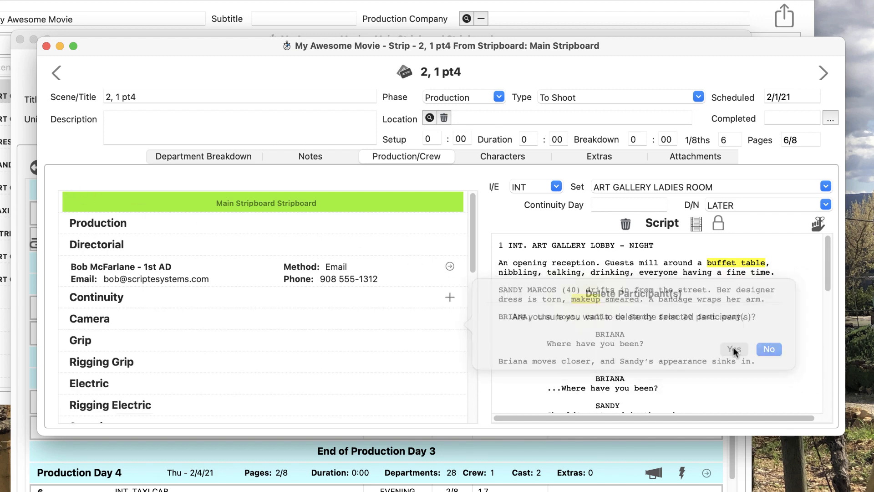
Add the Add'l Script Supervisor back as a Continuity participant
{"action": "left_click", "coordinate": [449, 297]}
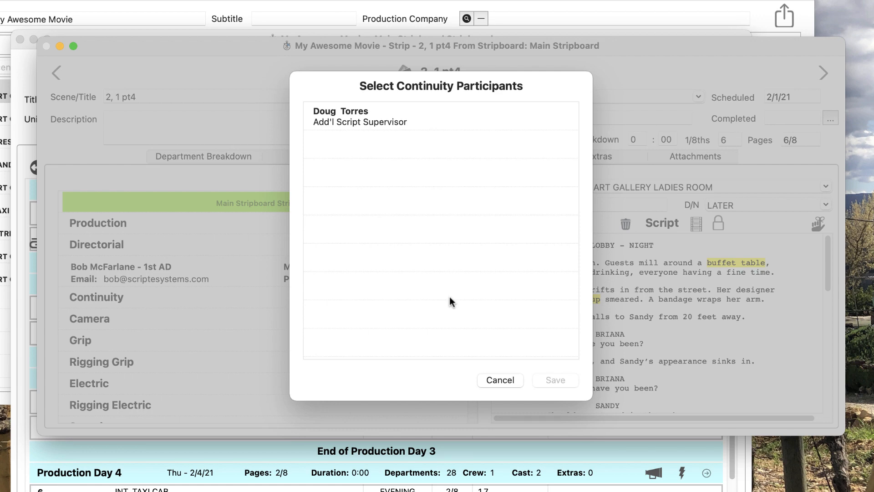
{"action": "left_click", "coordinate": [399, 118]}
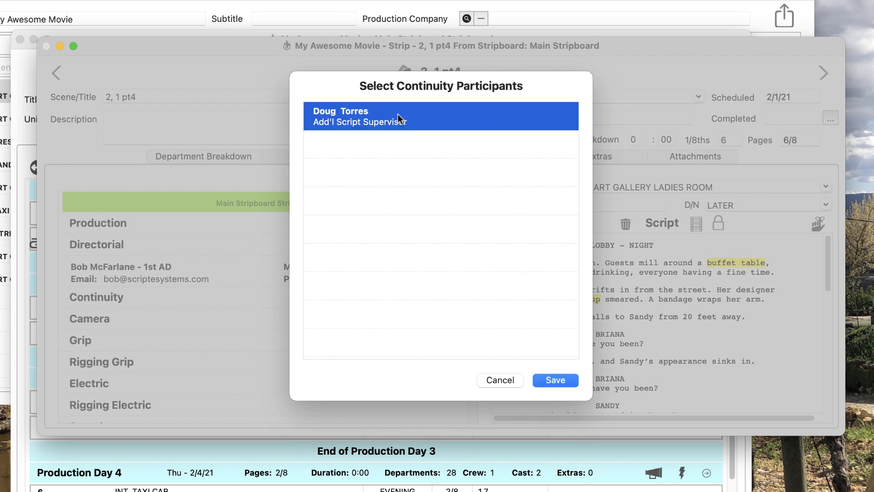
{"action": "left_click", "coordinate": [550, 379]}
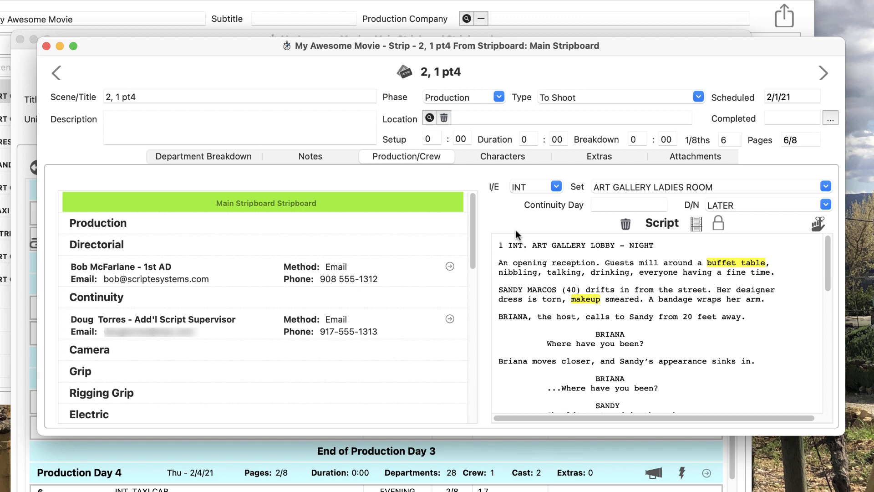
Add the character 100X - SANDY STUNT DBL to the strip and also to its scene
{"action": "left_click", "coordinate": [498, 159]}
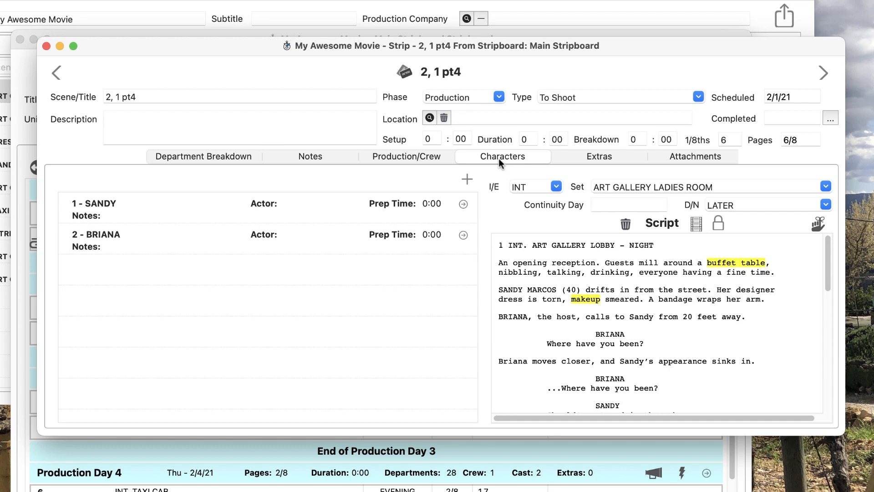
{"action": "left_click", "coordinate": [466, 180]}
{"action": "left_click", "coordinate": [467, 179]}
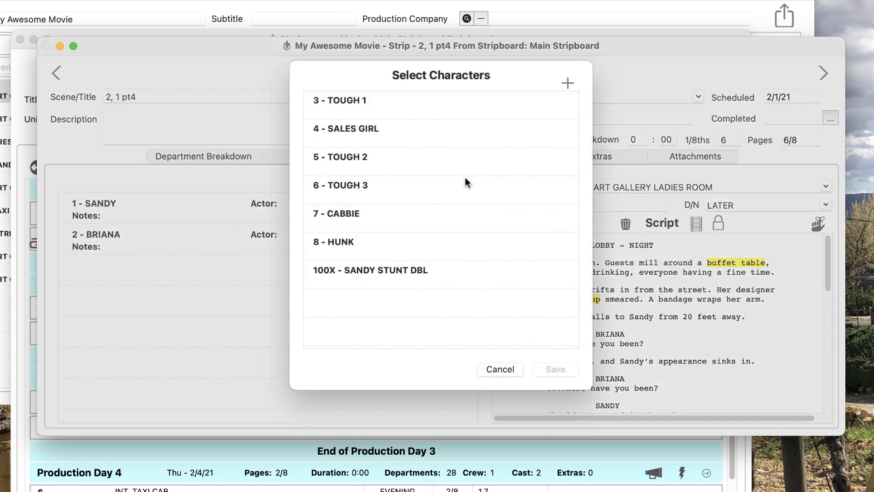
{"action": "left_click", "coordinate": [436, 286]}
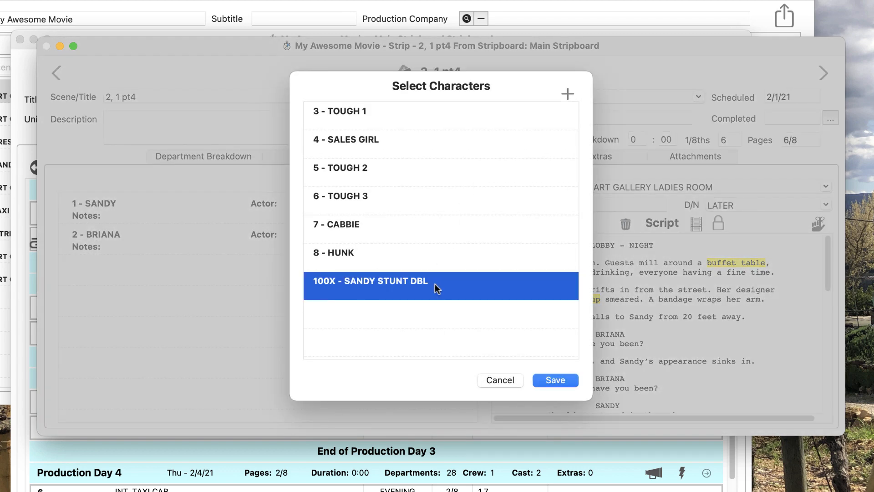
{"action": "left_click", "coordinate": [556, 381]}
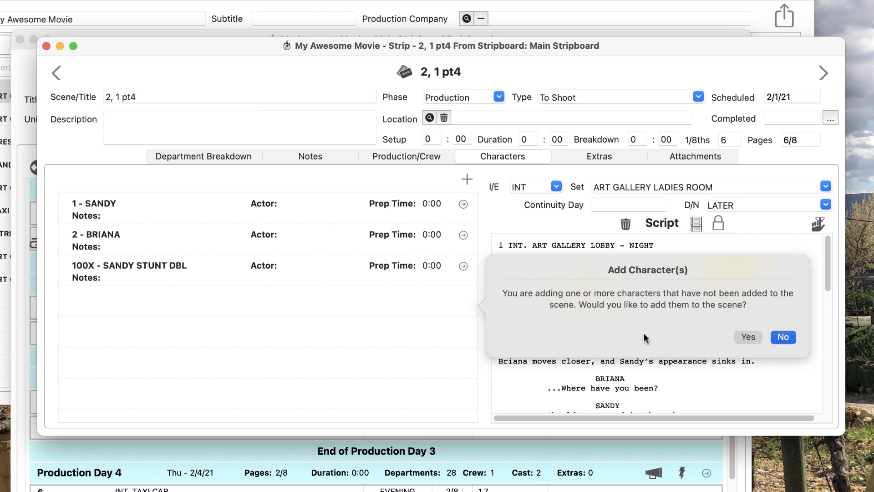
{"action": "left_click", "coordinate": [747, 337]}
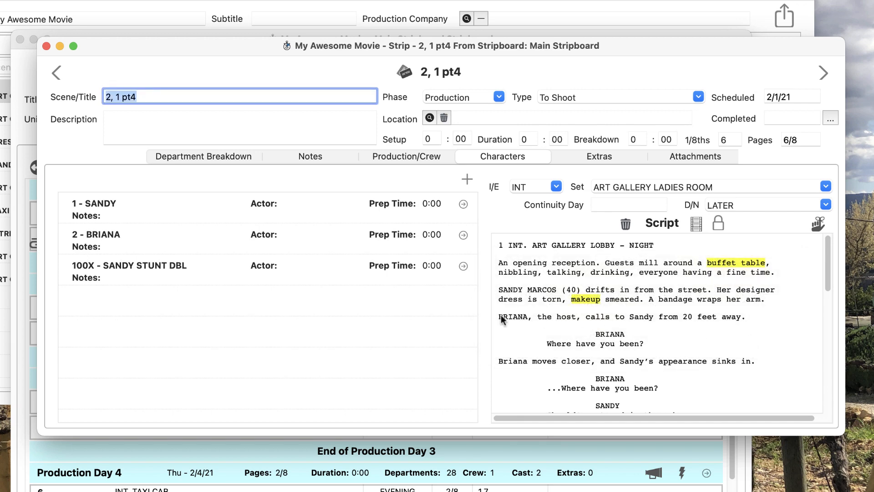
{"action": "left_click", "coordinate": [122, 268]}
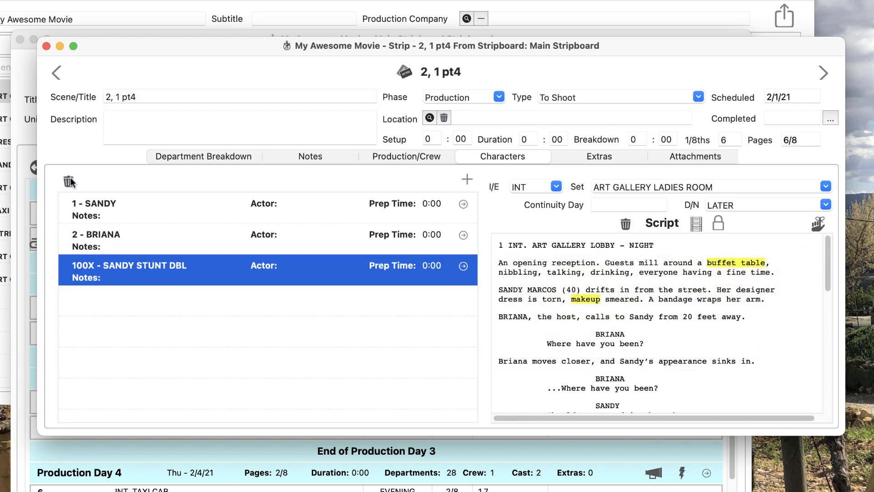
{"action": "left_click", "coordinate": [69, 181]}
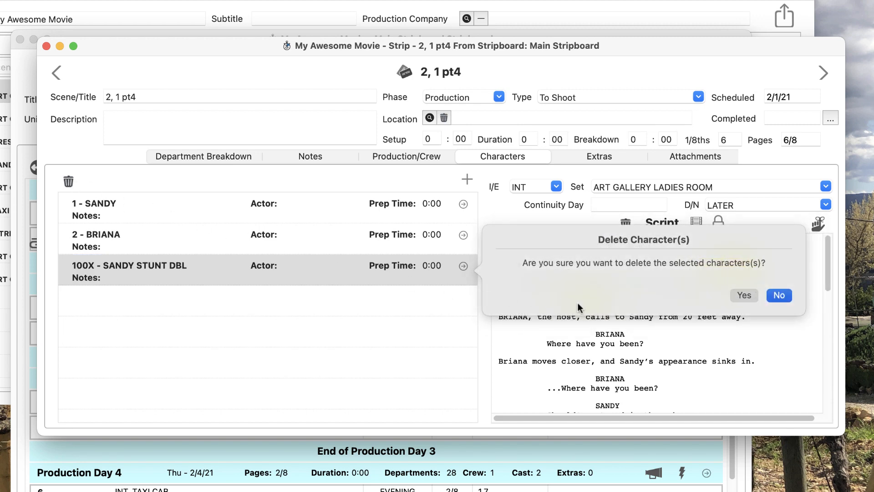
{"action": "left_click", "coordinate": [776, 296]}
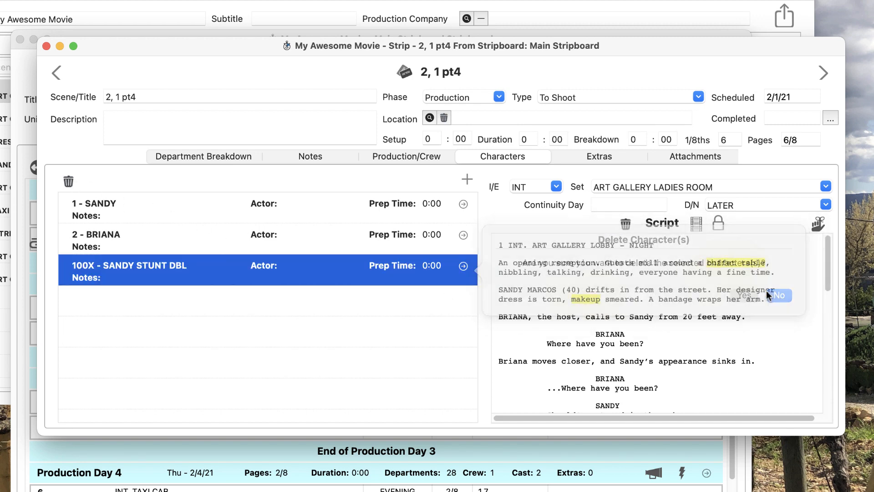
Start a new extras entry for the strip and add PATRONS as a new type of extras
{"action": "left_click", "coordinate": [575, 160]}
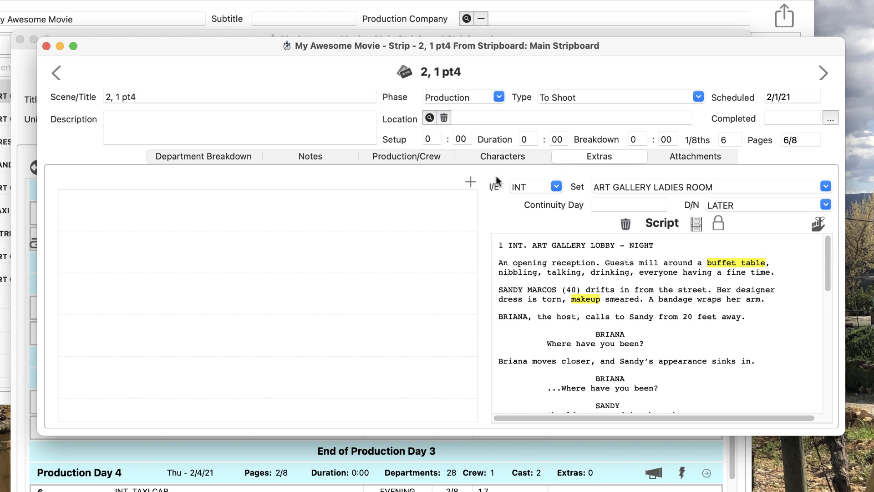
{"action": "left_click", "coordinate": [470, 182]}
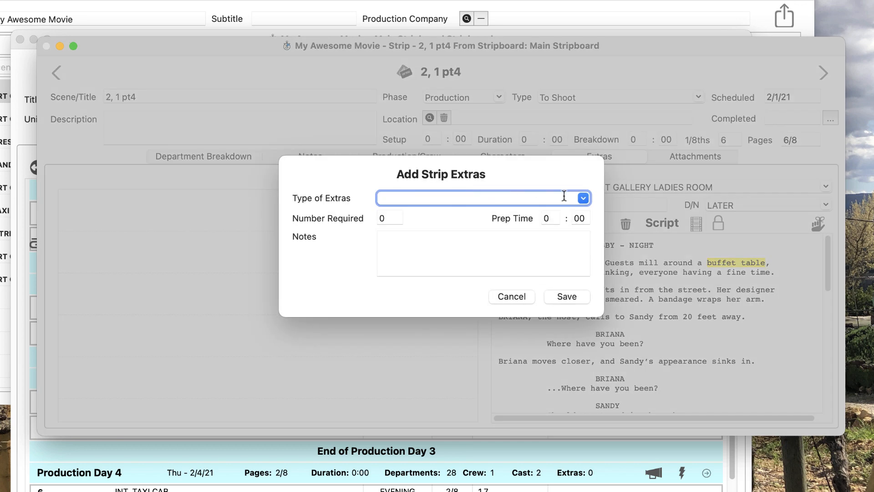
{"action": "left_click", "coordinate": [583, 198]}
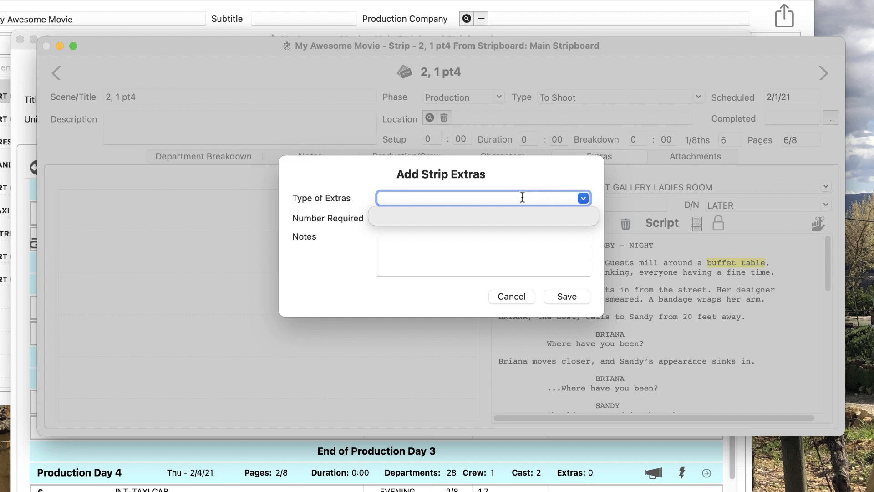
{"action": "type", "text": "PATRONS"}
{"action": "key", "text": "Tab"}
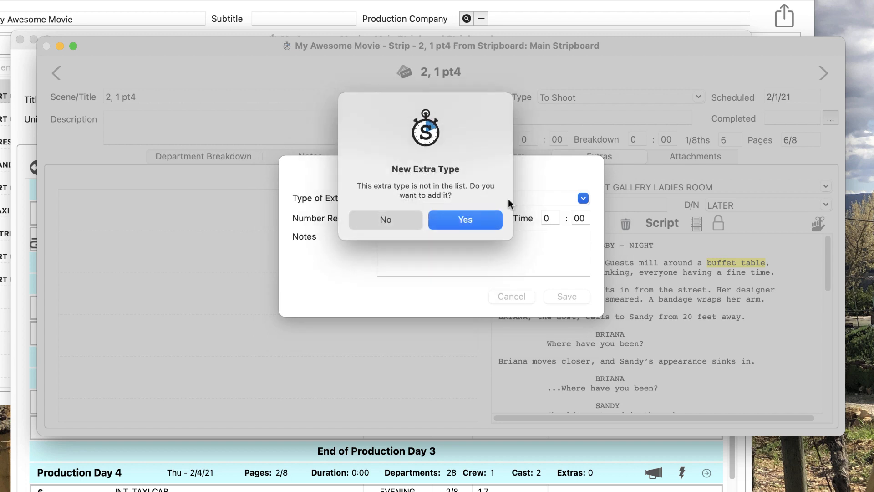
{"action": "left_click", "coordinate": [477, 222]}
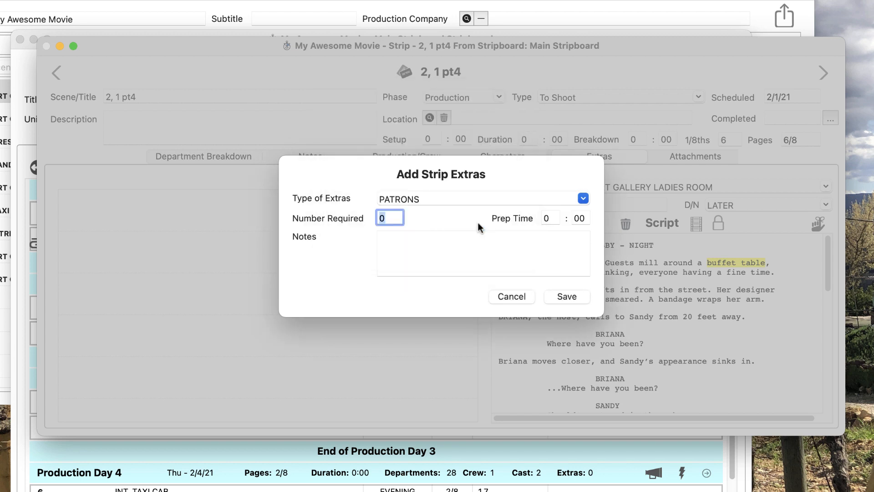
Set the number of PATRONS required to 10 and add the same extras to all the offered same-location strips
{"action": "type", "text": "10"}
{"action": "key", "text": "Tab"}
{"action": "key", "text": "shift+Tab"}
{"action": "left_click", "coordinate": [563, 297]}
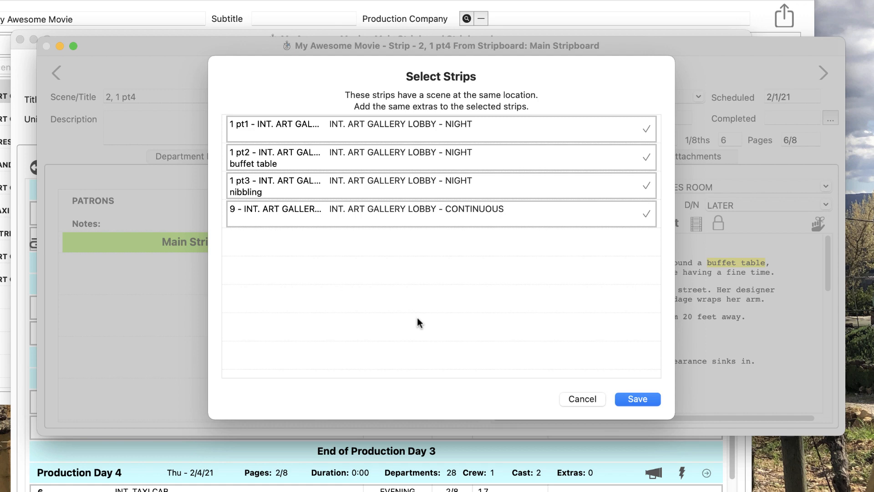
{"action": "left_click", "coordinate": [636, 400]}
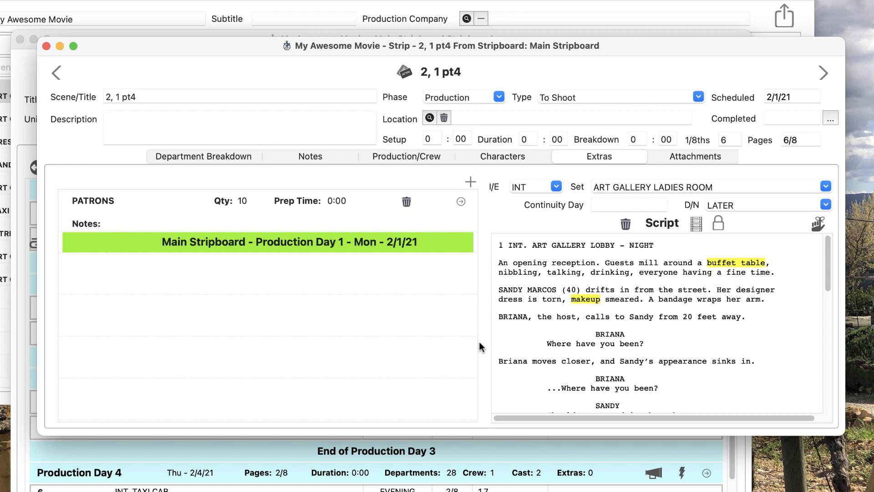
Attach the image file iu.jpeg from the recent files to the strip
{"action": "left_click", "coordinate": [677, 155]}
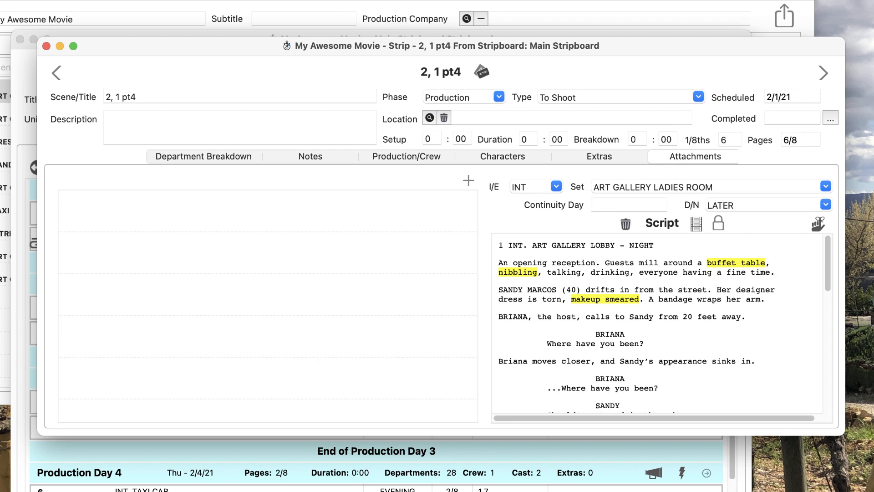
{"action": "left_click", "coordinate": [1, 212]}
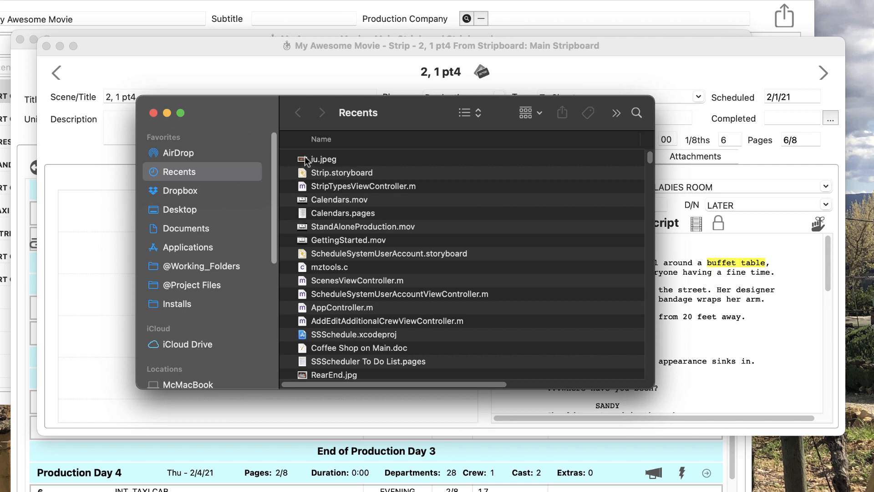
{"action": "left_click_drag", "start_coordinate": [310, 160], "coordinate": [72, 294]}
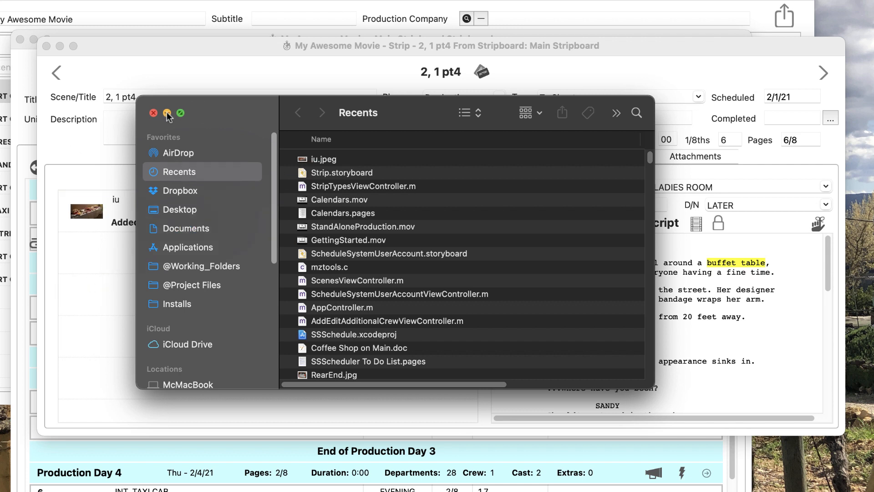
{"action": "left_click", "coordinate": [153, 113]}
Change the iu attachment's description to "Buffet table" and mark it as private
{"action": "double_click", "coordinate": [244, 215]}
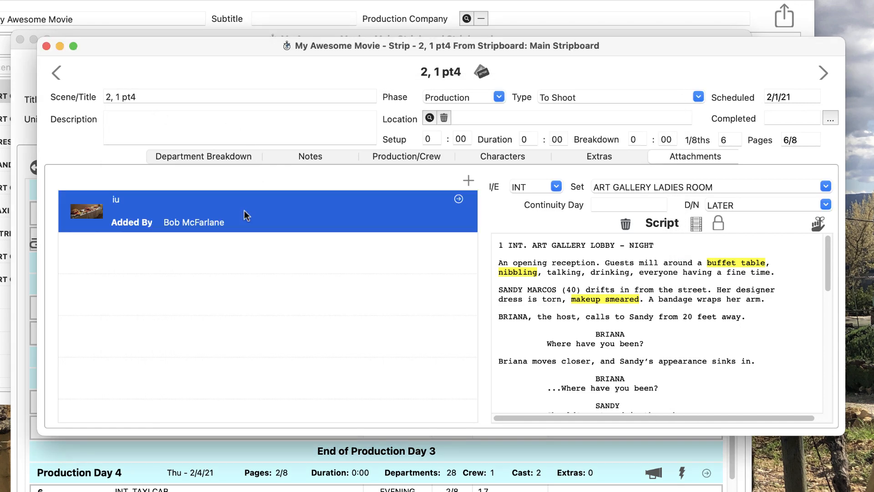
{"action": "type", "text": "Buf"}
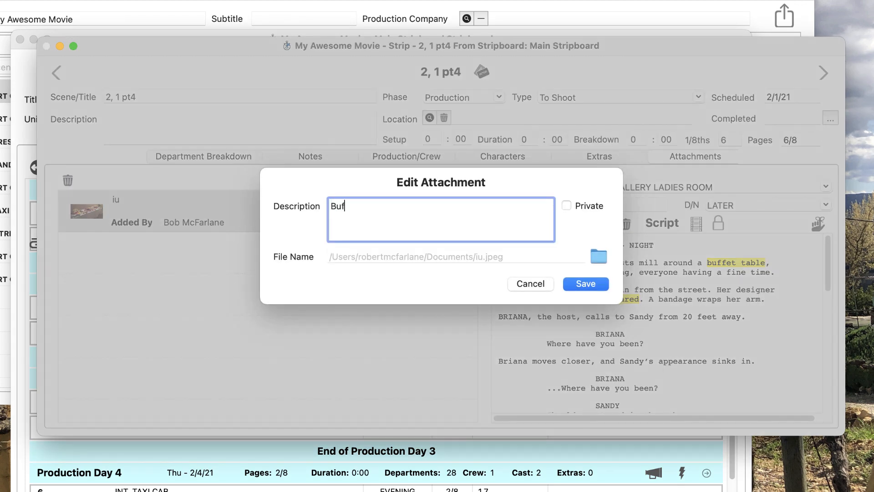
{"action": "type", "text": "fet table"}
{"action": "left_click", "coordinate": [567, 207]}
{"action": "left_click", "coordinate": [576, 283]}
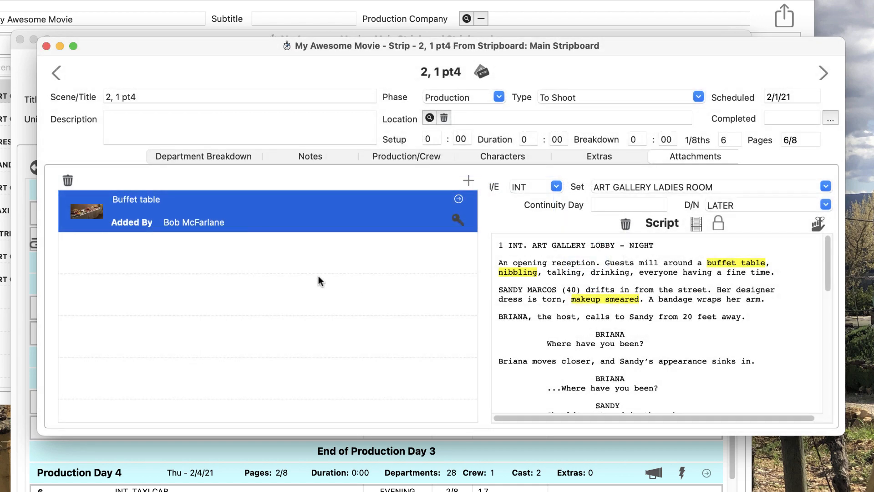
View the Buffet table attachment's image, leaving the attachment details unsaved, and close the preview
{"action": "double_click", "coordinate": [91, 211]}
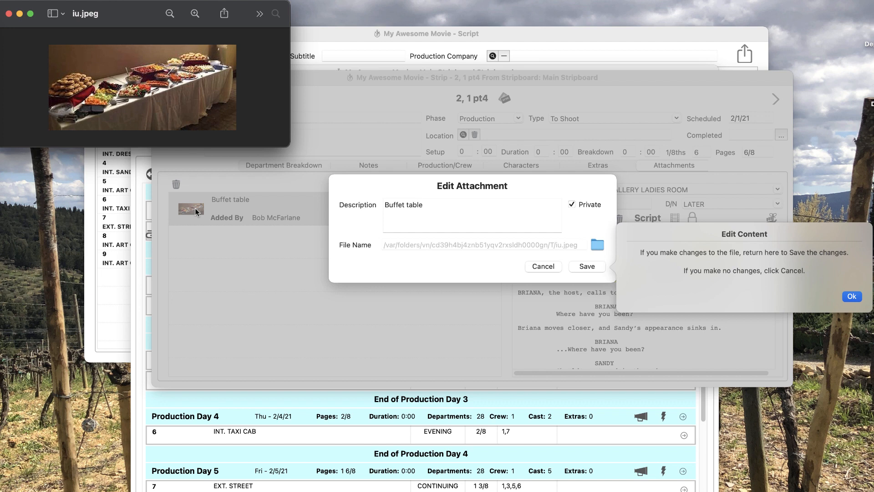
{"action": "left_click", "coordinate": [852, 296]}
{"action": "left_click", "coordinate": [543, 266]}
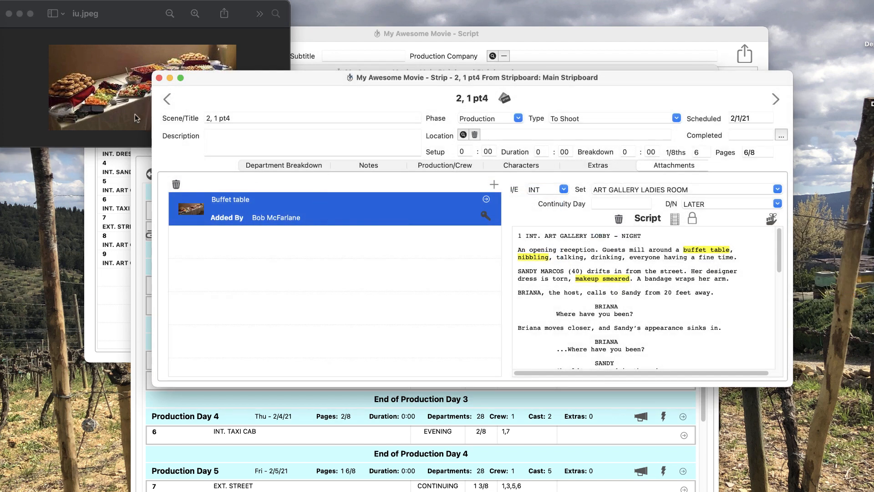
{"action": "left_click", "coordinate": [9, 14]}
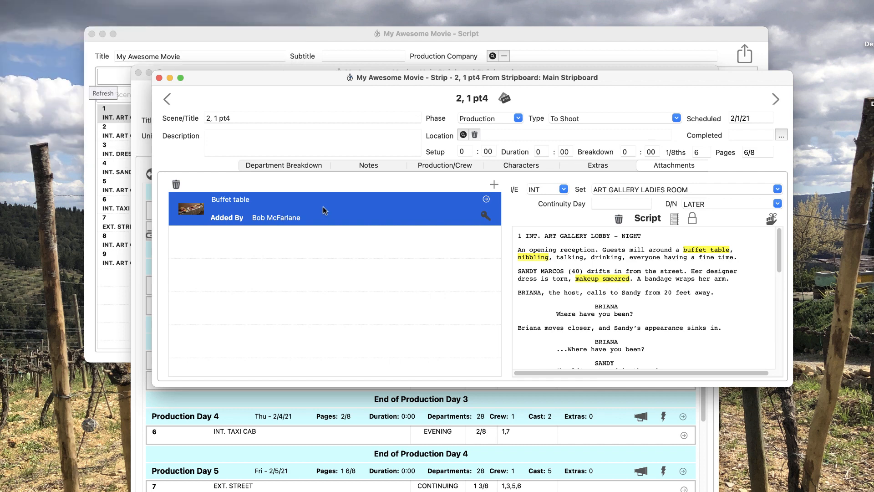
Delete the Buffet table attachment from the strip
{"action": "left_click", "coordinate": [175, 184]}
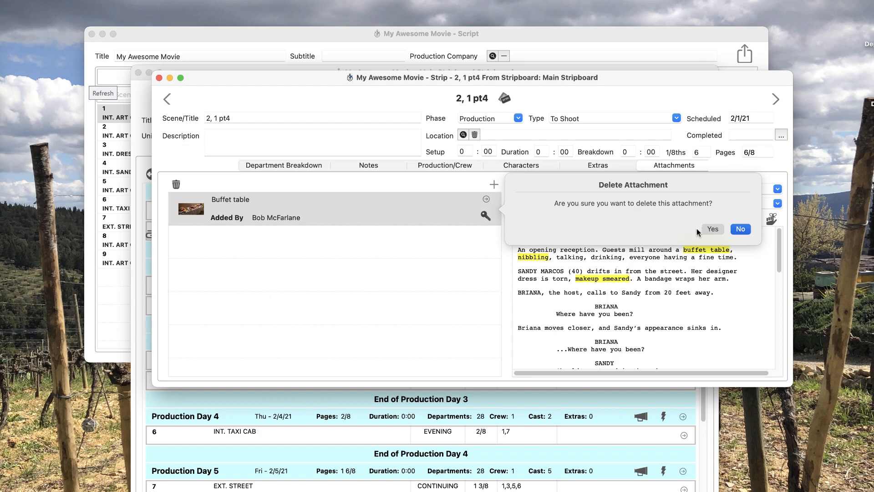
{"action": "left_click", "coordinate": [714, 230]}
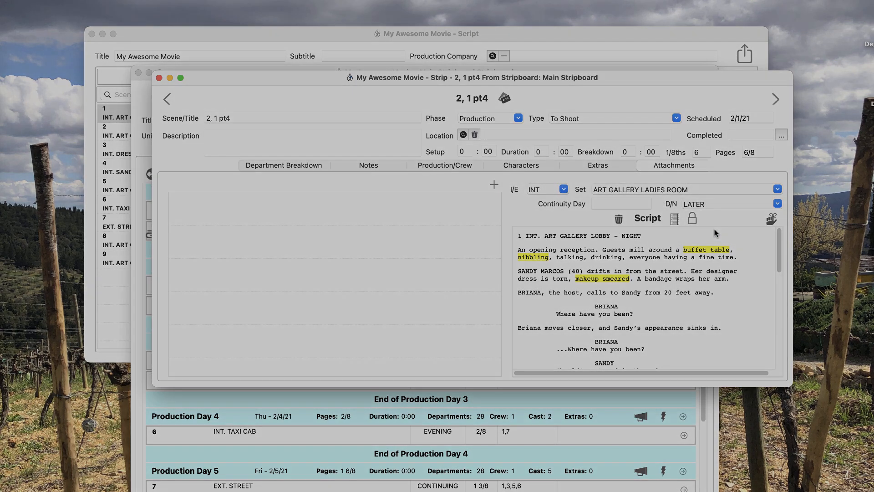